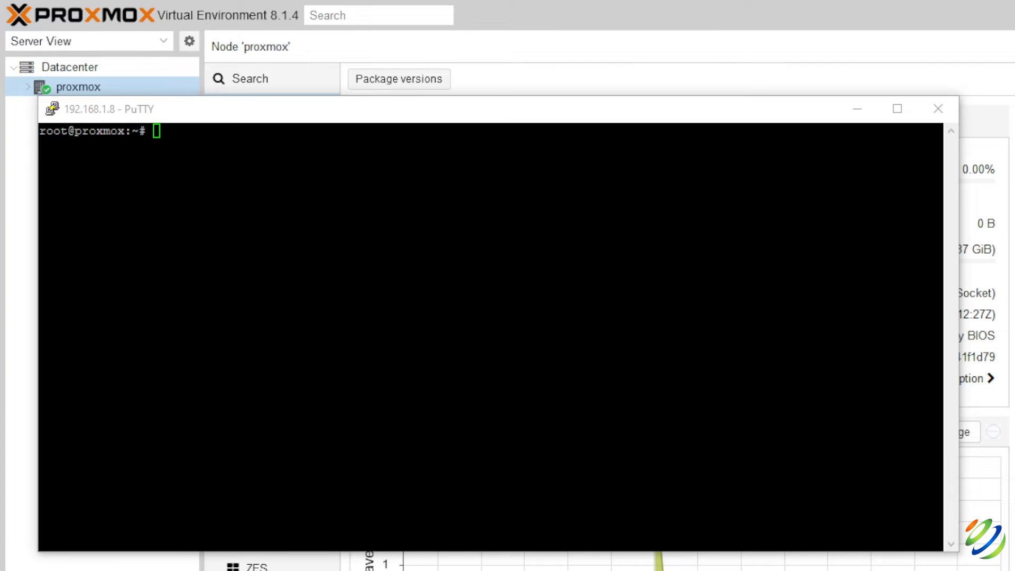
# Step: Comment out the pve-enterprise repository line in /etc/apt/sources.list.d/pve-enterprise.list using nano and save the file
pyautogui.write('nano /etc/apt/sources.list.d/pve-enterprise.list')
pyautogui.press('Return')
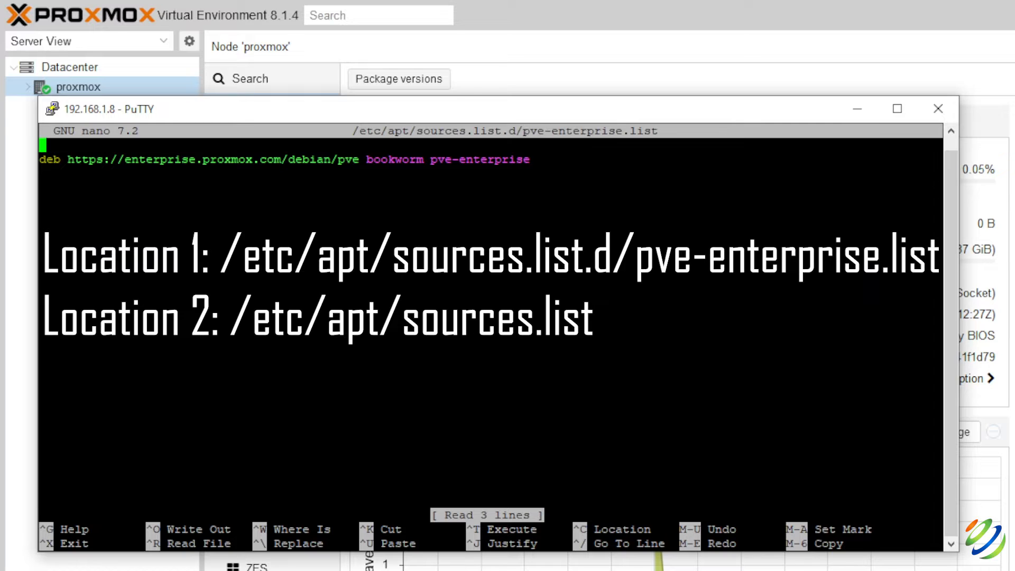
pyautogui.write('#')
pyautogui.press('BackSpace')
pyautogui.press('Down')
pyautogui.write('#')
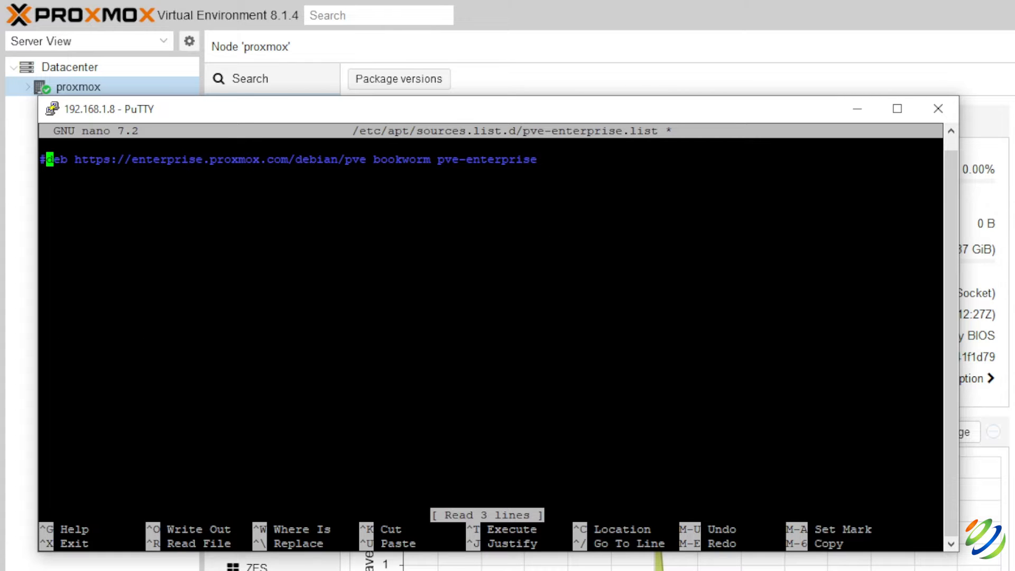
pyautogui.hotkey('ctrl', 'x')
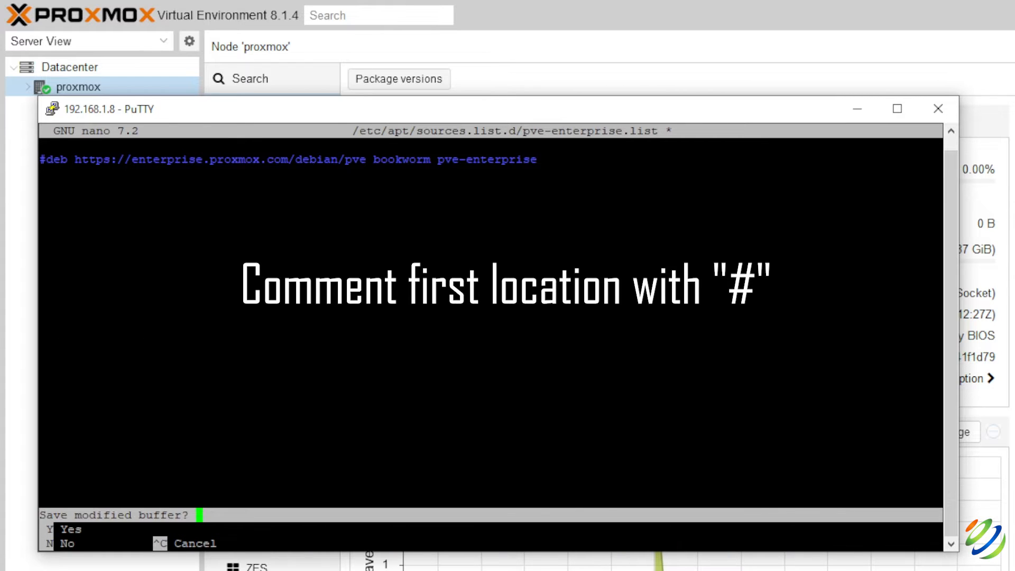
pyautogui.press('y')
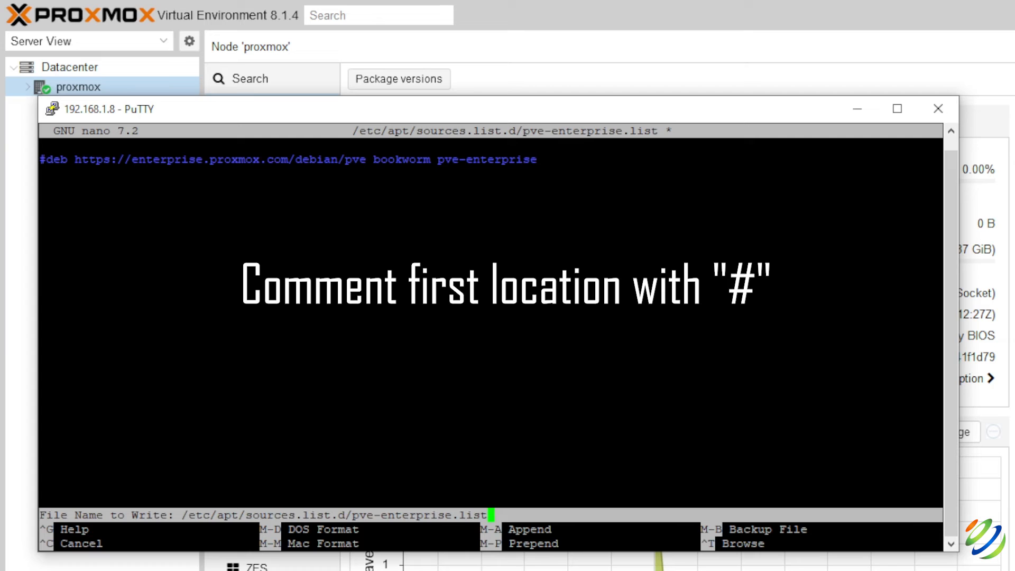
pyautogui.press('Return')
pyautogui.write('nano /etc/apt/sources.list')
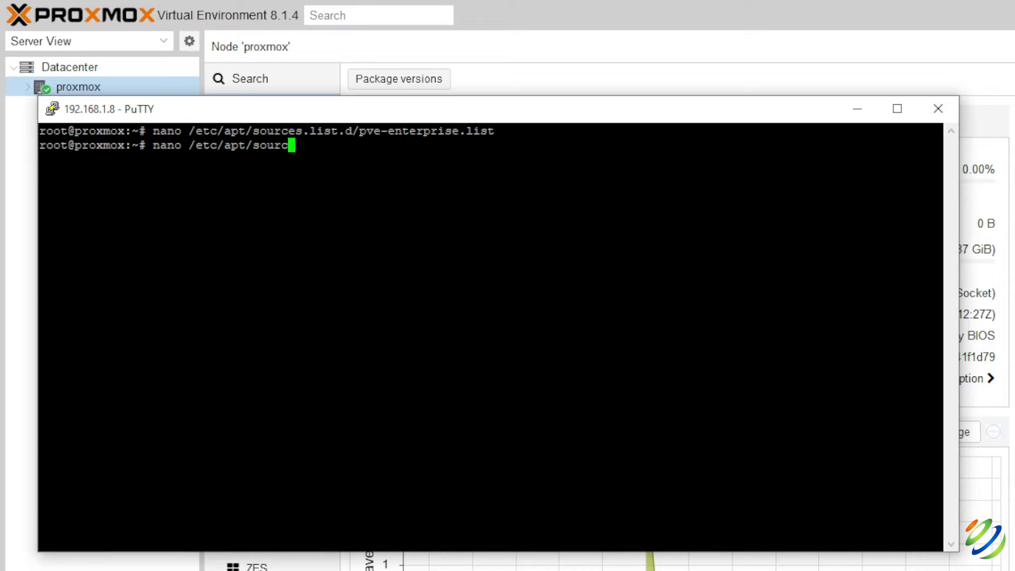
pyautogui.press('Return')
pyautogui.press('Down')
pyautogui.press('Down')
pyautogui.press('Down')
pyautogui.press('Down')
pyautogui.press('Down')
pyautogui.press('Down')
pyautogui.press('Down')
pyautogui.press('Down')
pyautogui.write('deb http://download.proxmox.com/debian/pve bookworm pve-no-subscription')
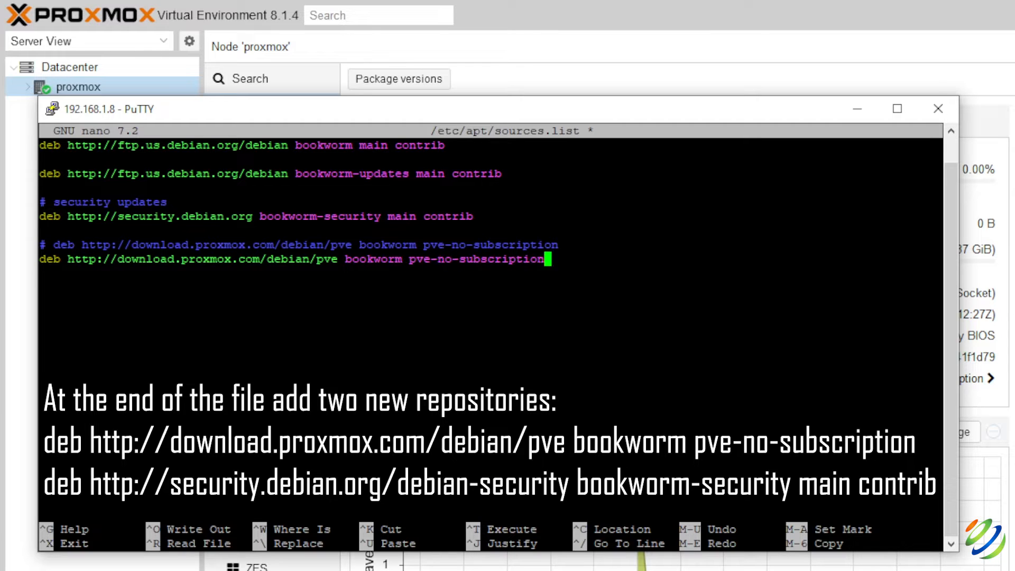
# Step: Add the line "deb htp://security.debian.org/debian-security bookworm-security main contrib" below the no-subscription repository and save the file
pyautogui.press('Return')
pyautogui.write('deb htp://securit')
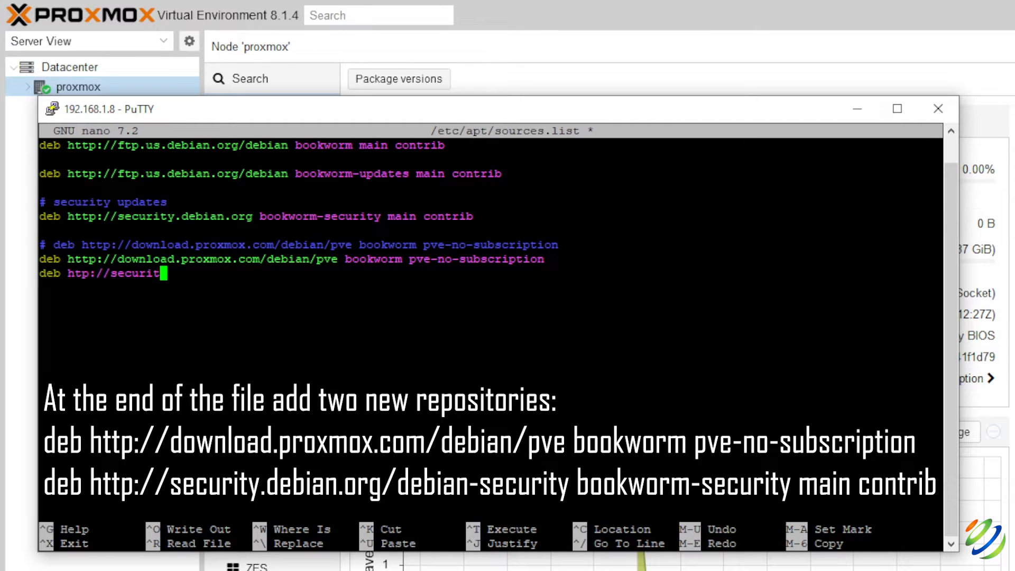
pyautogui.write('y.debian.org/debian-security bookworm-security main contrib')
pyautogui.hotkey('ctrl', 'x')
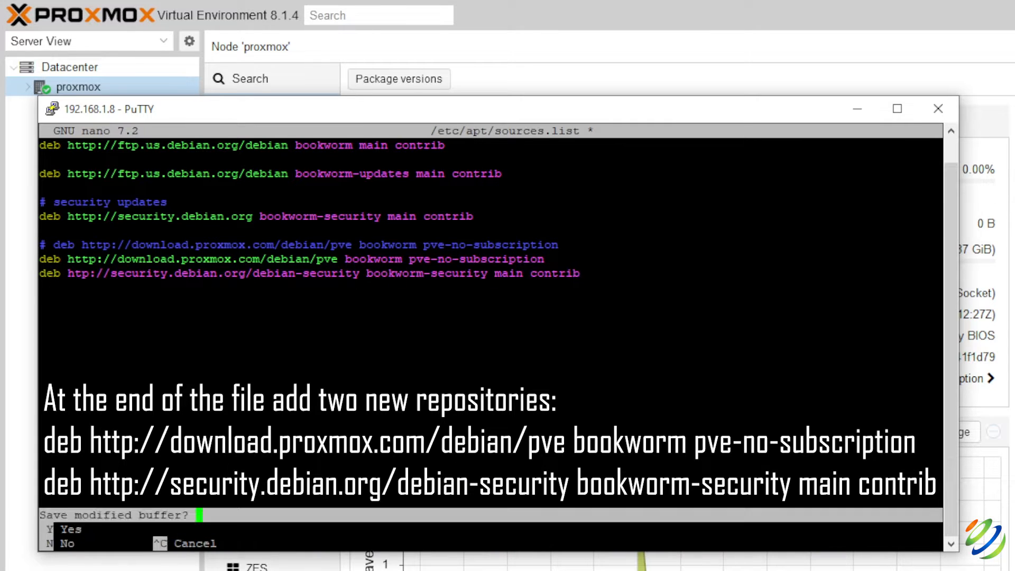
pyautogui.press('y')
pyautogui.press('Return')
# Step: Refresh the package lists with apt-get update
pyautogui.write('apt-get u')
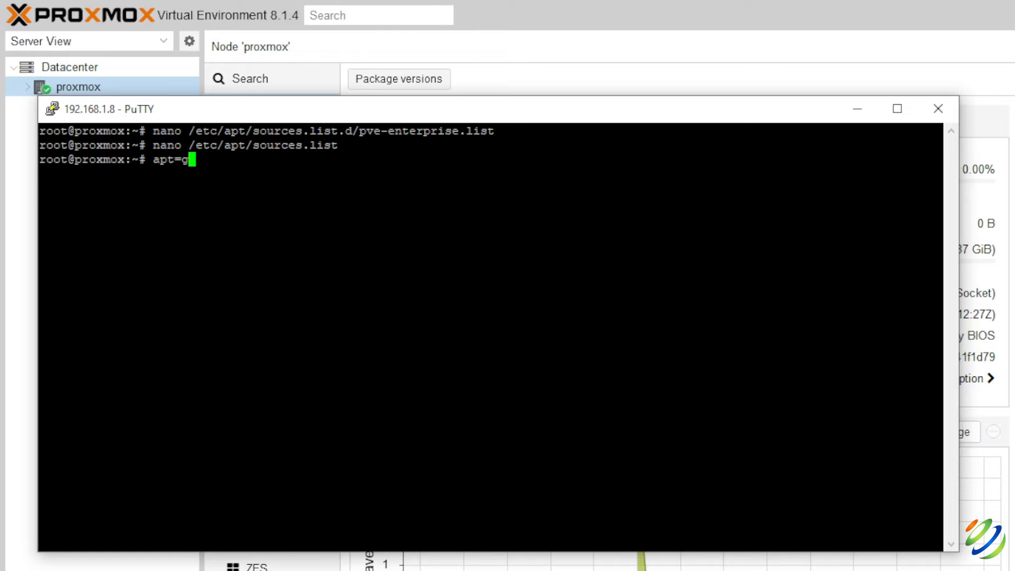
pyautogui.write('pdate')
pyautogui.press('Return')
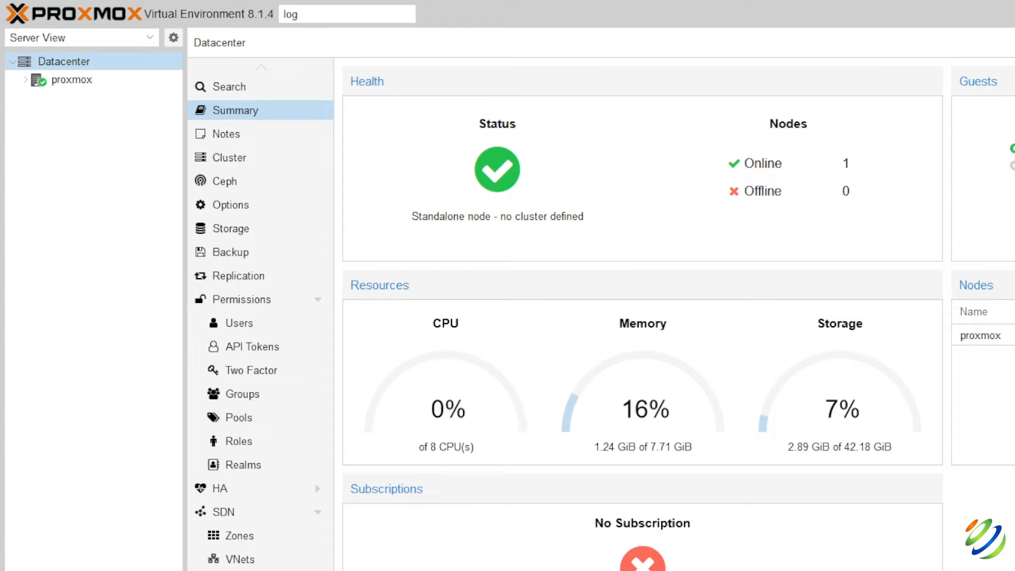
# Step: Review the proxmox node's time settings and the time zones on offer, leaving the time zone as it is
pyautogui.click(72, 80)
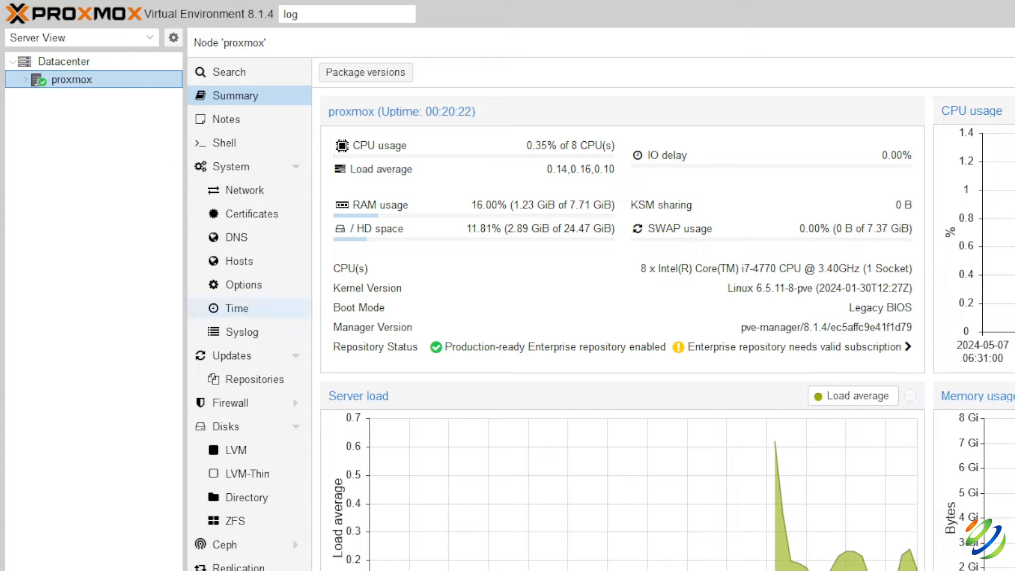
pyautogui.click(237, 309)
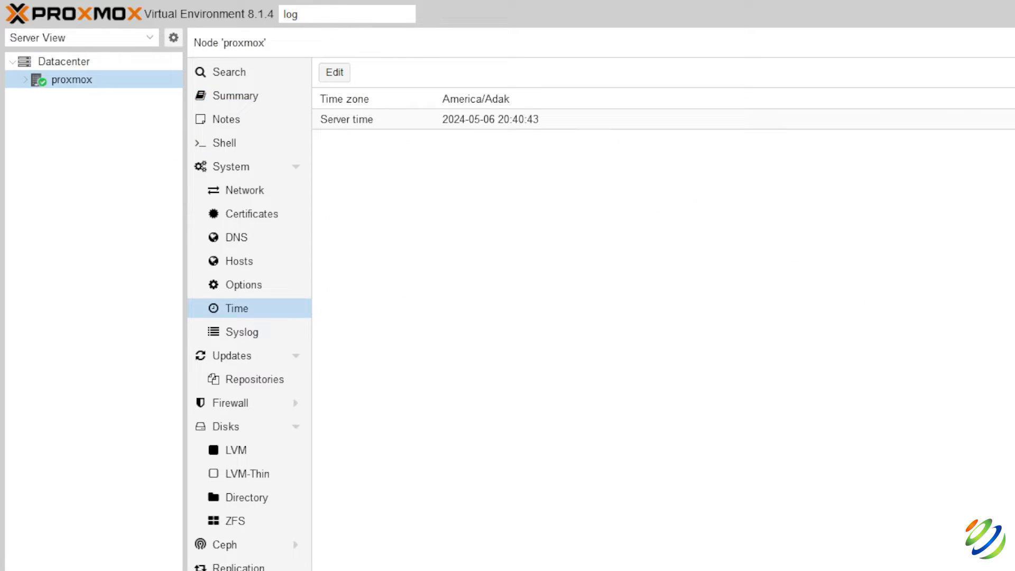
pyautogui.click(490, 120)
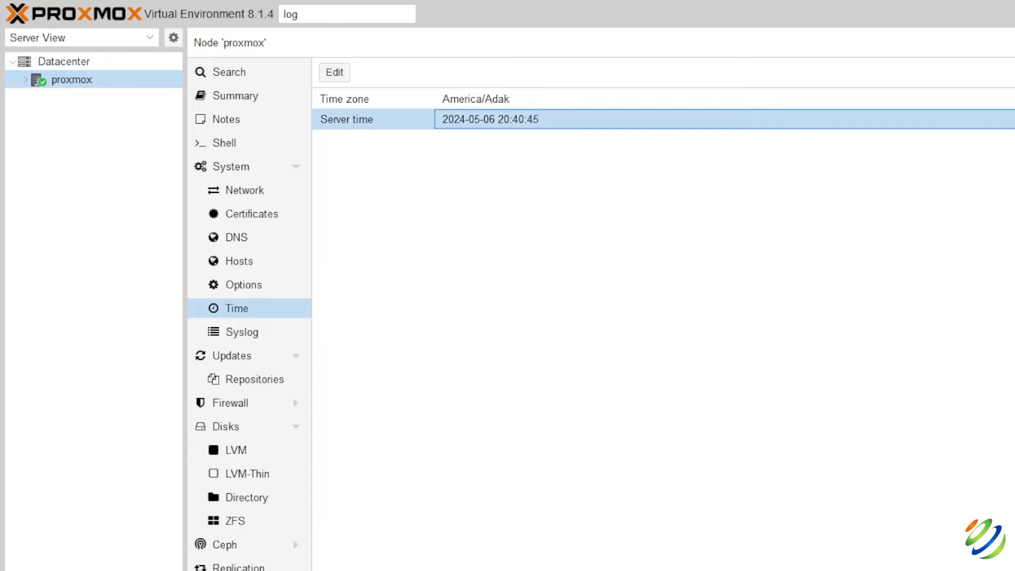
pyautogui.click(334, 73)
pyautogui.click(572, 231)
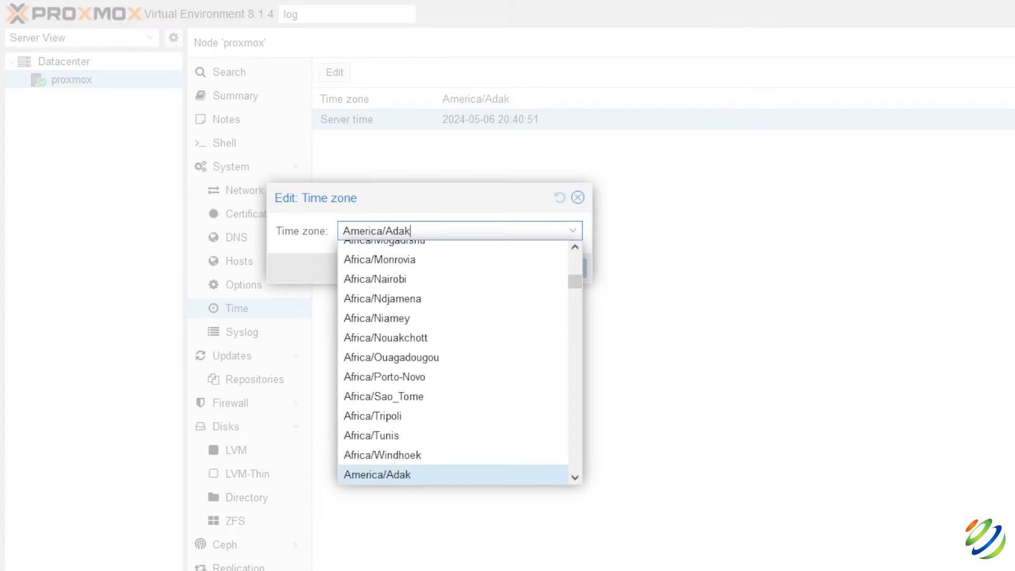
pyautogui.scroll(-2, 574, 281)
pyautogui.scroll(2, 575, 282)
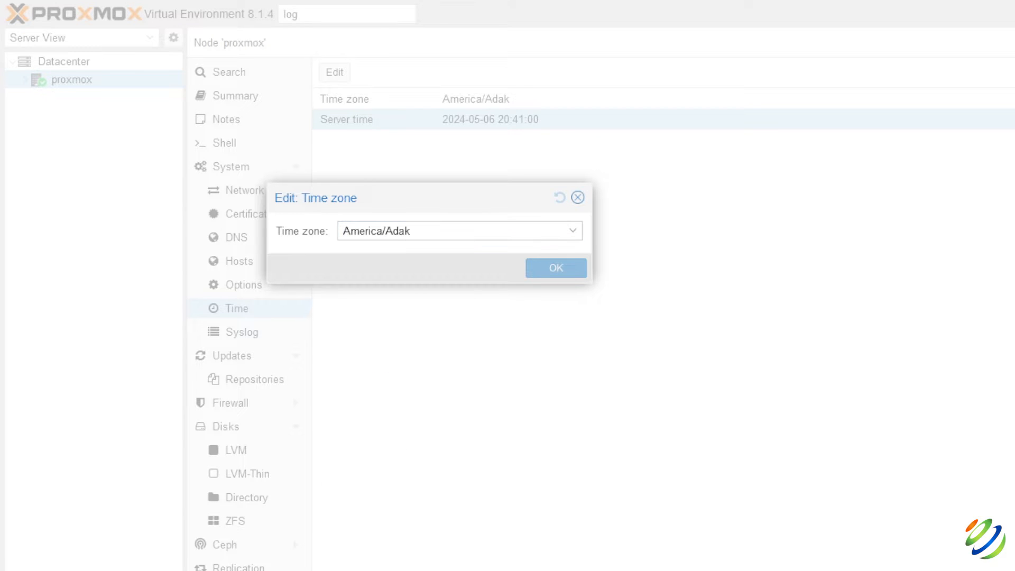
pyautogui.click(578, 197)
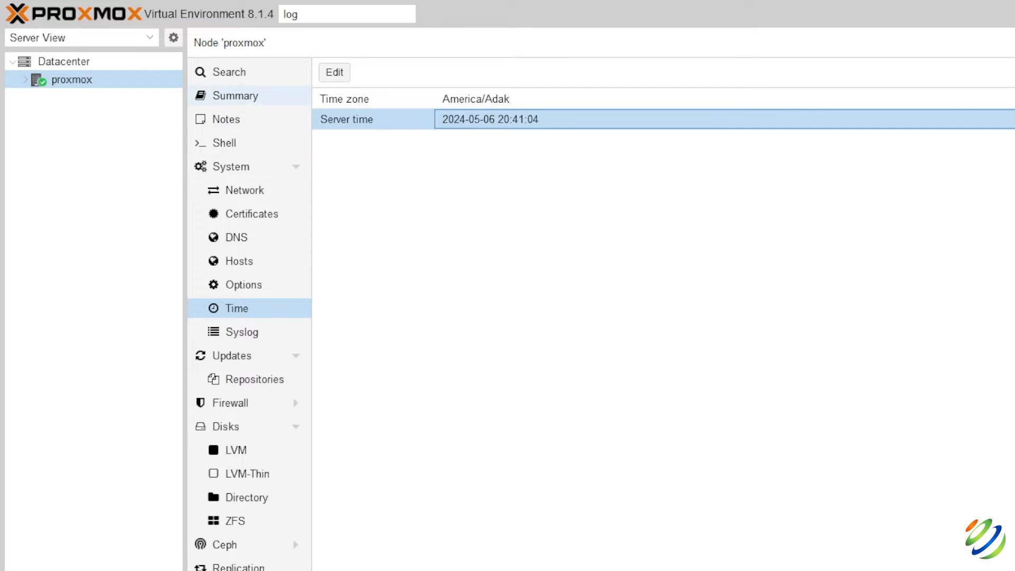
# Step: Review the proxmox node's summary and its disk list, including /dev/sdb
pyautogui.click(235, 95)
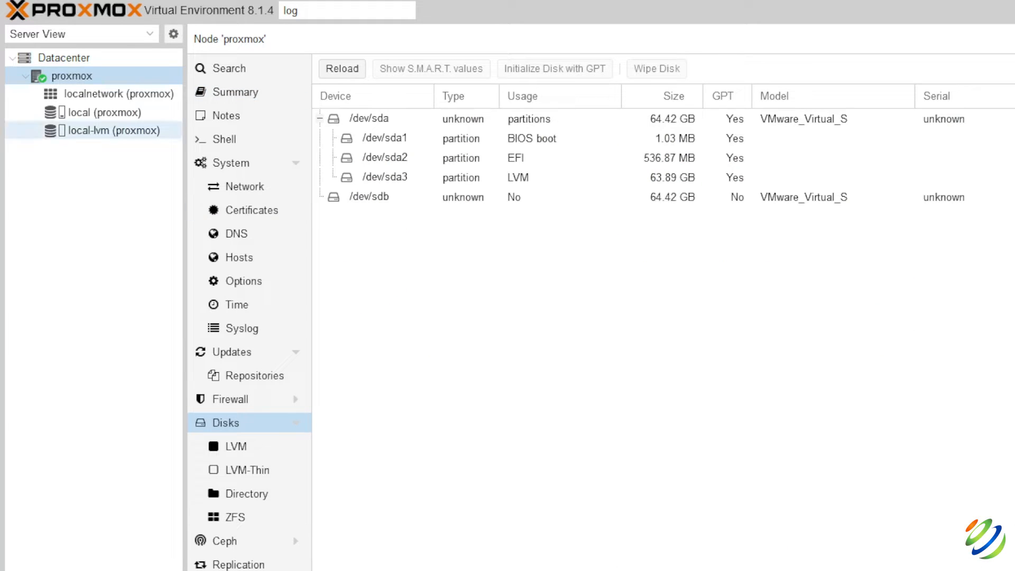
pyautogui.click(235, 91)
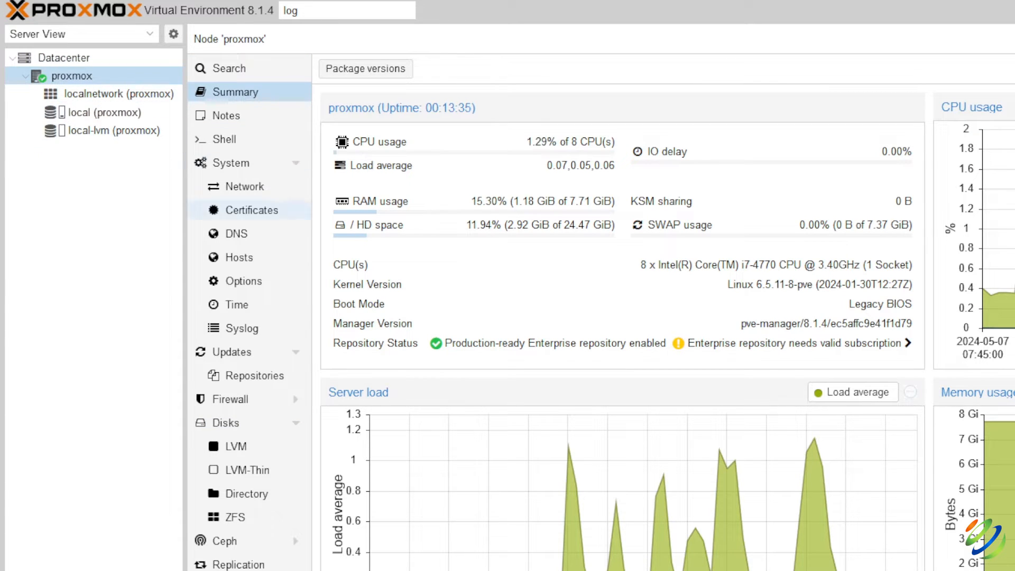
pyautogui.click(226, 422)
pyautogui.click(362, 195)
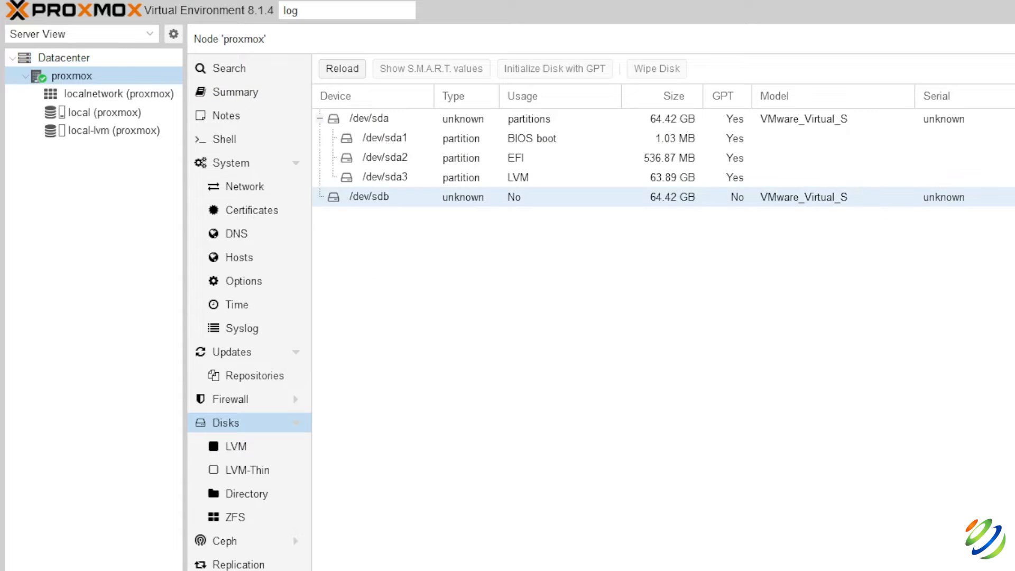
# Step: Create a directory named Storage1 on disk /dev/sdb with the ext4 filesystem, adding it as storage
pyautogui.click(246, 493)
pyautogui.click(430, 68)
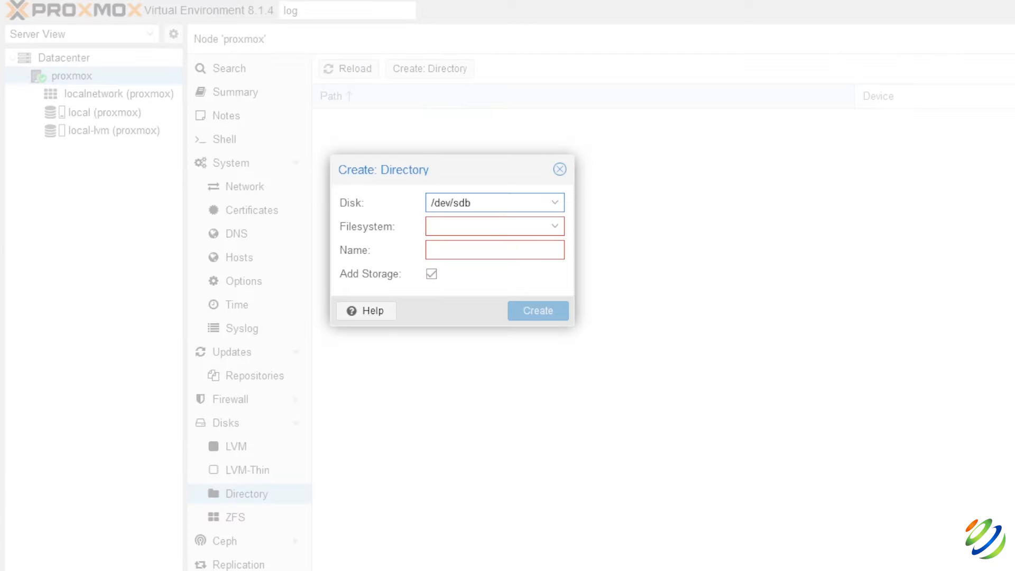
pyautogui.click(472, 226)
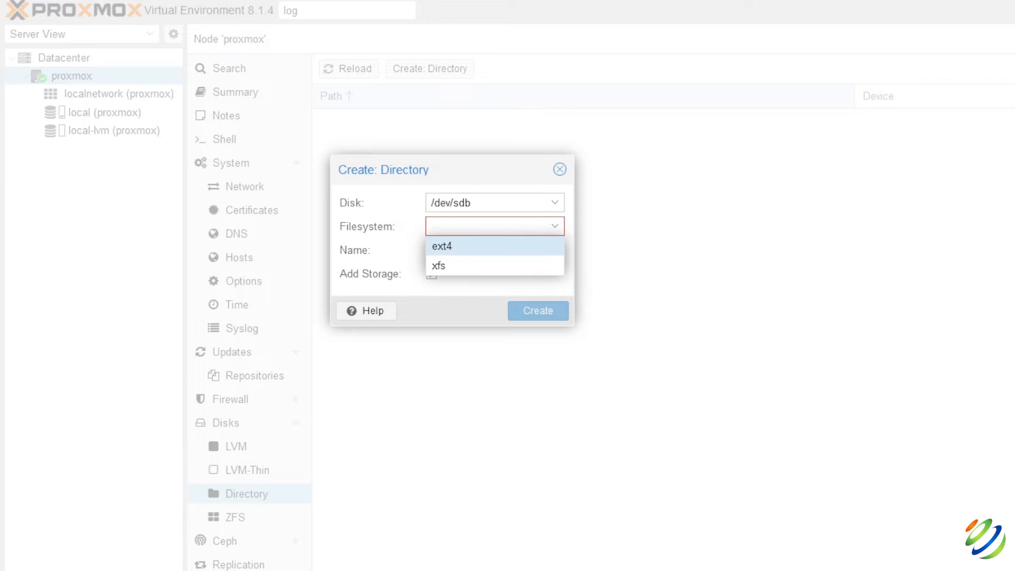
pyautogui.click(465, 245)
pyautogui.click(496, 251)
pyautogui.write('St')
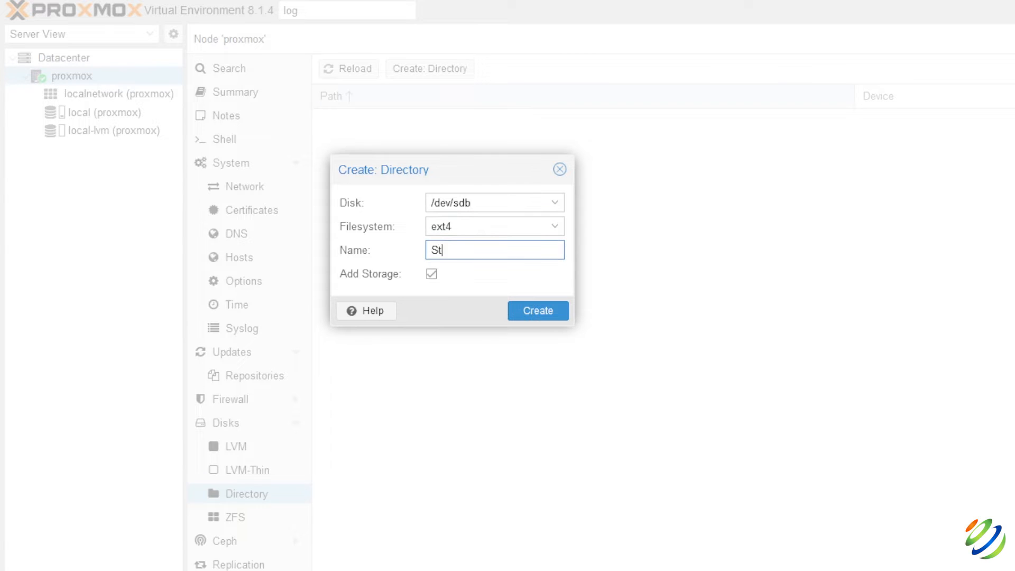
pyautogui.write('orage1')
pyautogui.click(538, 311)
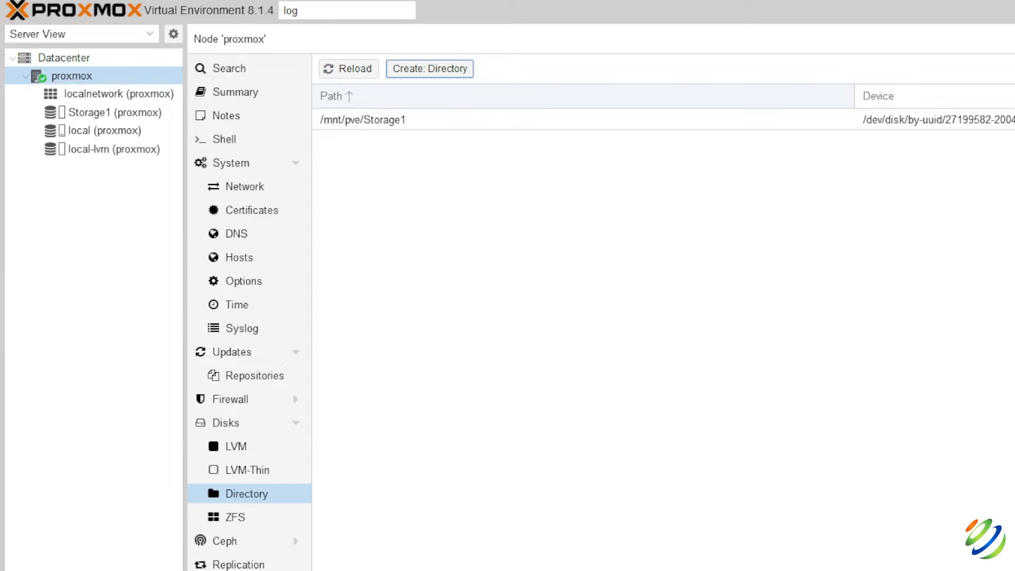
# Step: Check the new partition on /dev/sdb in the disk list and view the summary of Storage1
pyautogui.click(248, 423)
pyautogui.click(466, 217)
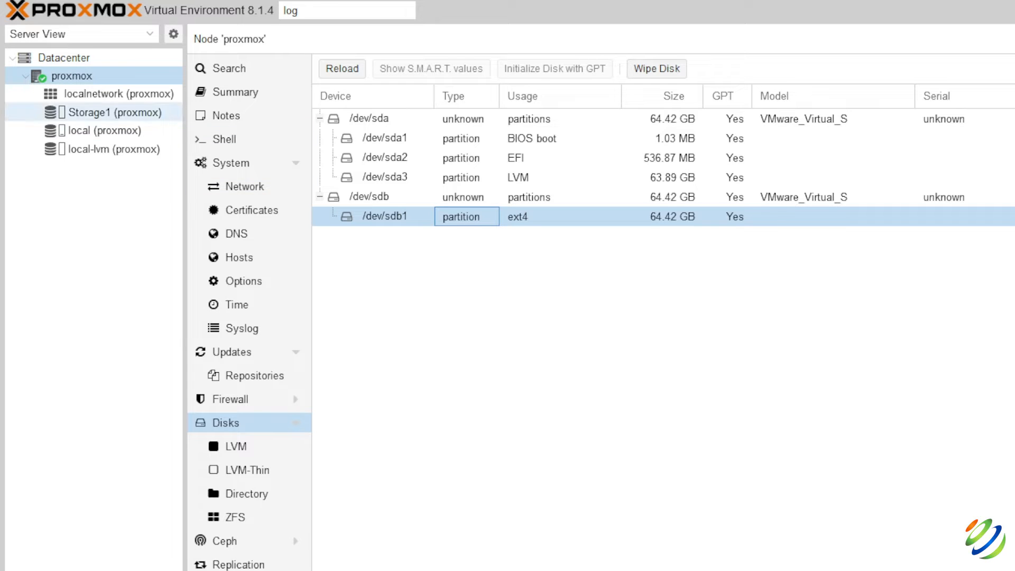
pyautogui.click(80, 112)
pyautogui.click(64, 59)
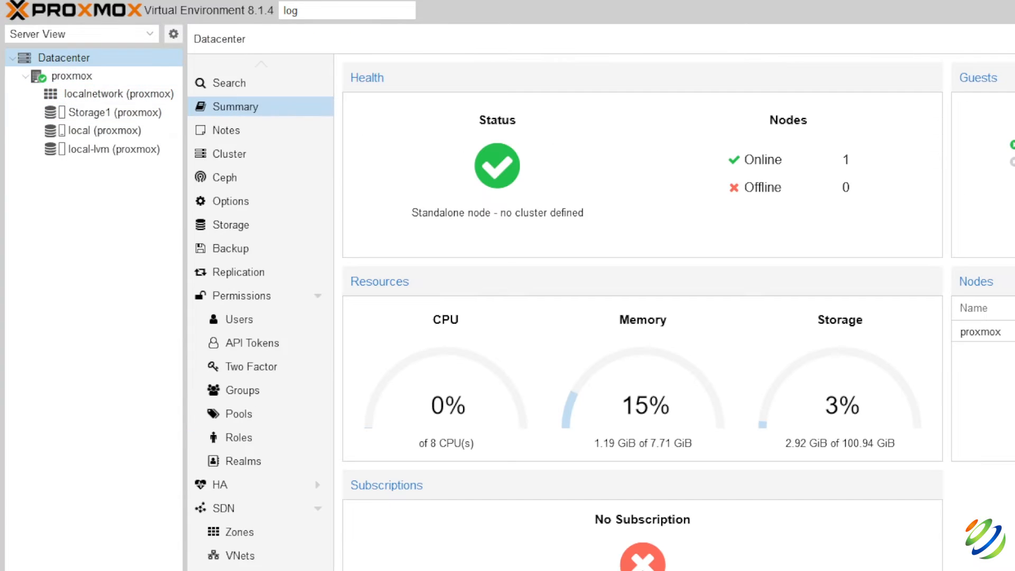
pyautogui.click(71, 76)
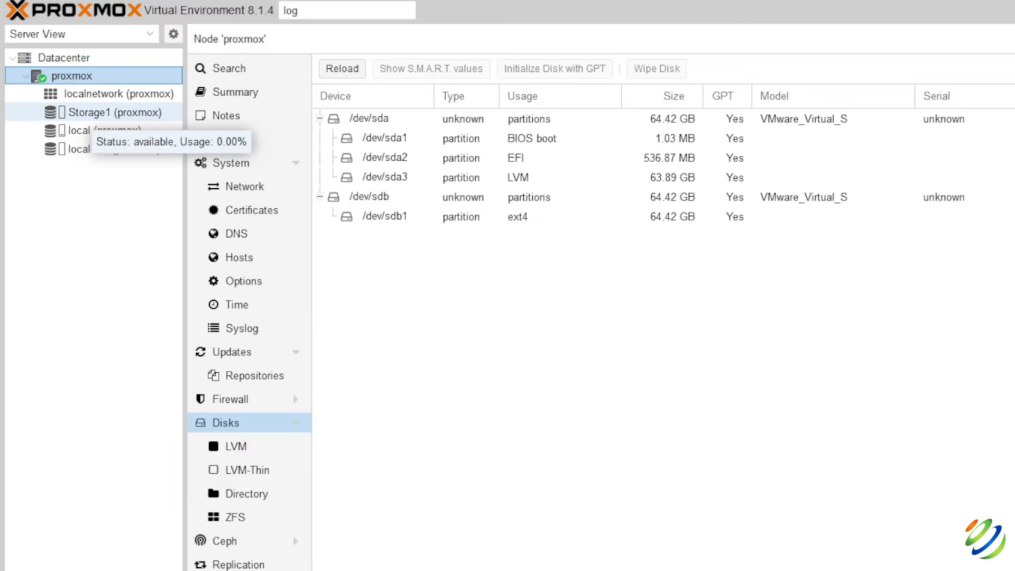
pyautogui.click(79, 112)
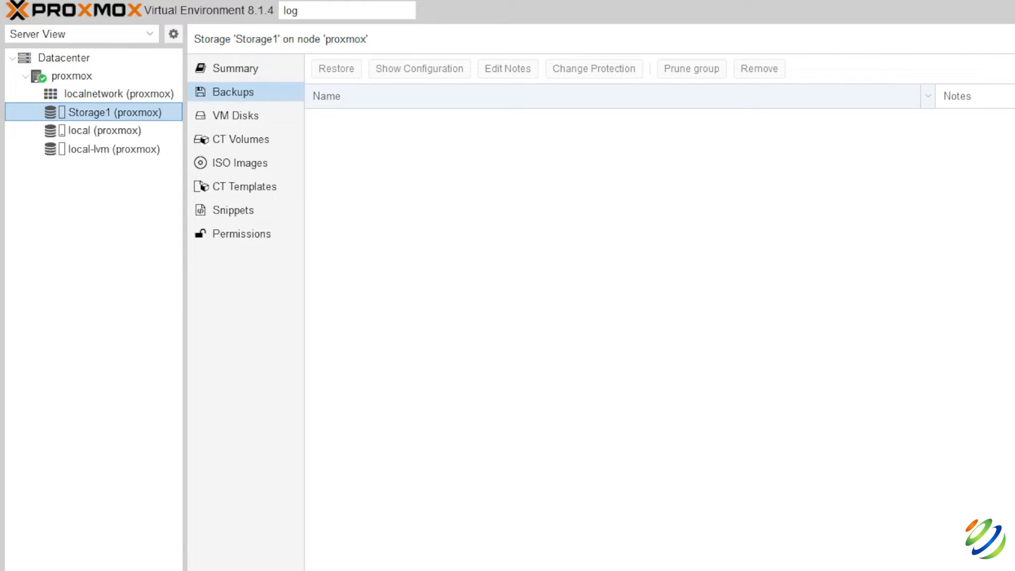
pyautogui.click(236, 69)
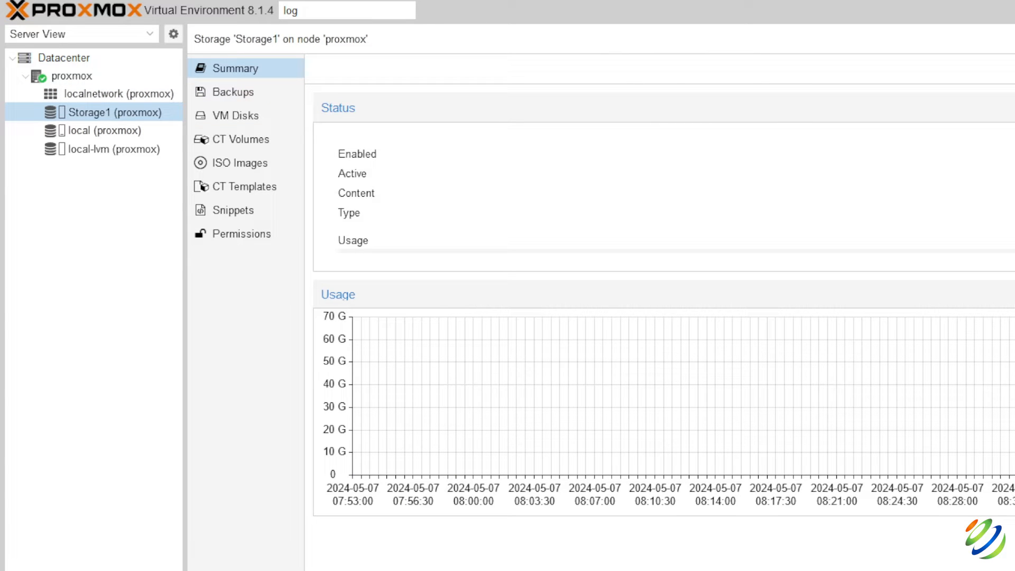
# Step: Start a new backup job for the whole datacenter and assign it to the proxmox node
pyautogui.click(71, 76)
pyautogui.click(63, 59)
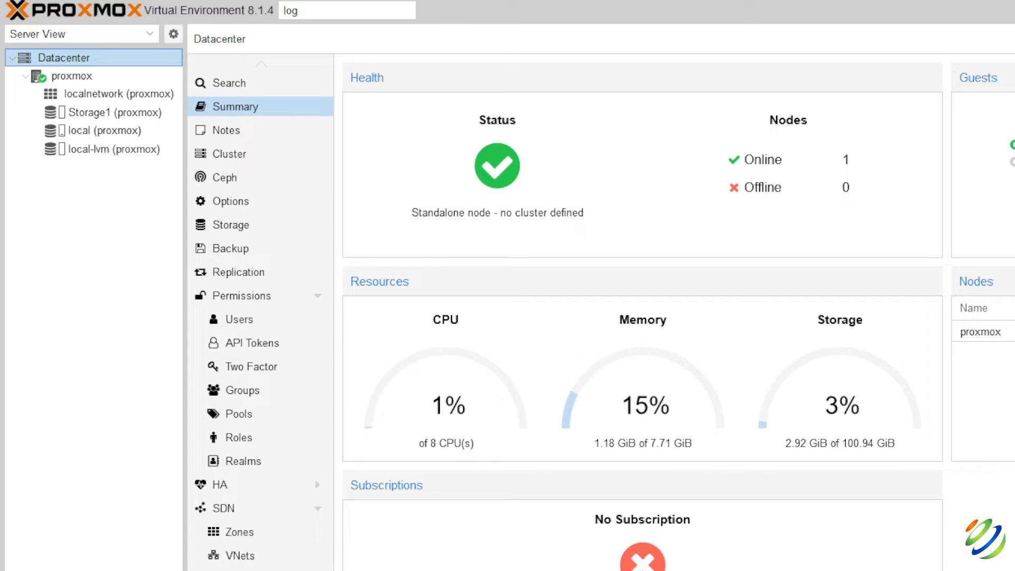
pyautogui.click(231, 248)
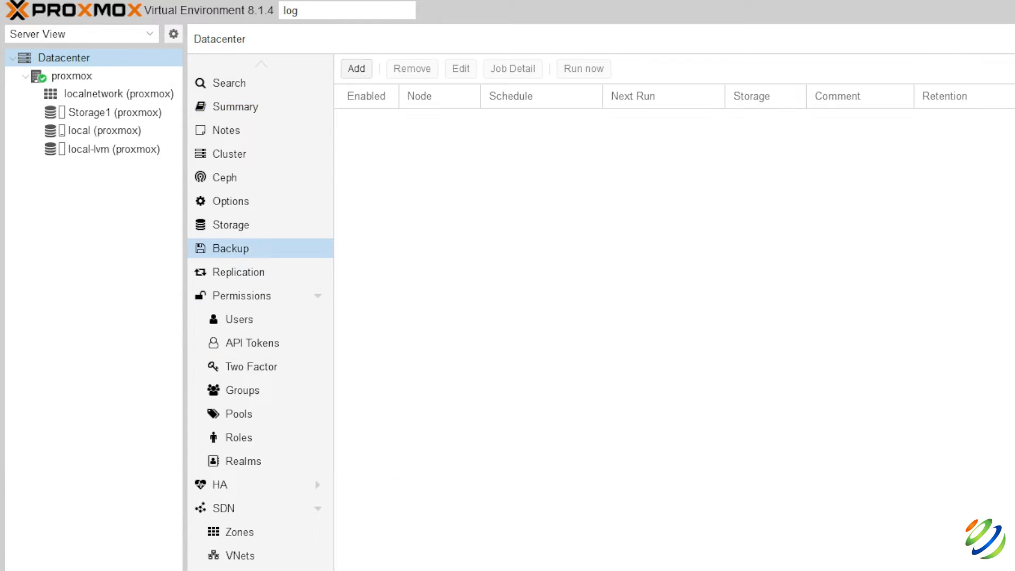
pyautogui.click(357, 68)
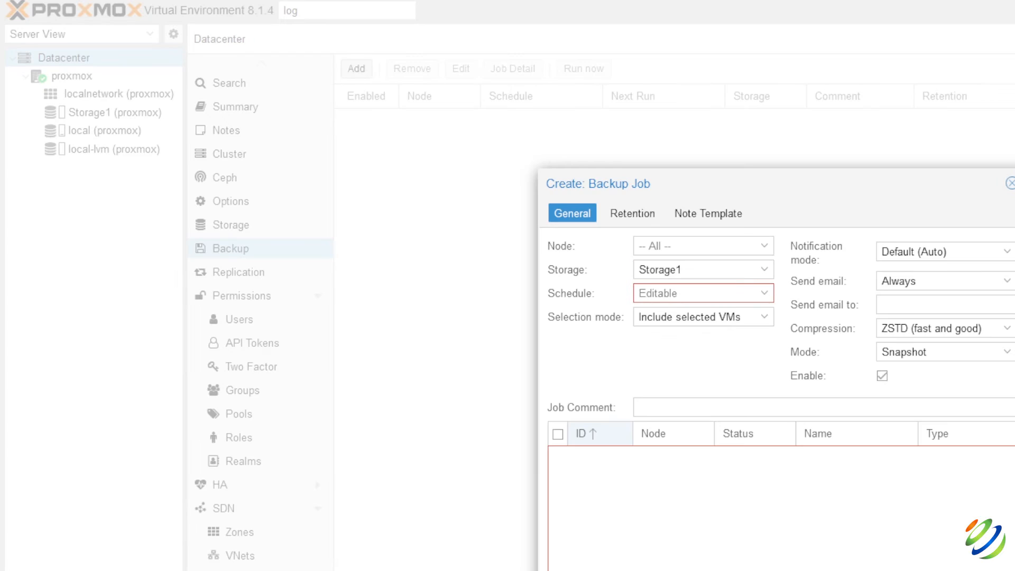
pyautogui.click(765, 246)
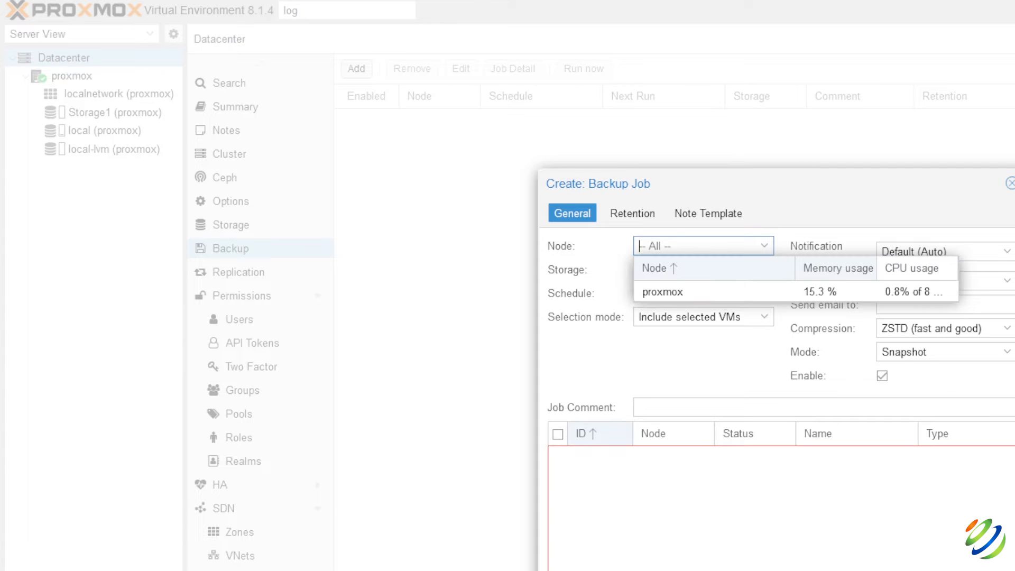
pyautogui.click(740, 292)
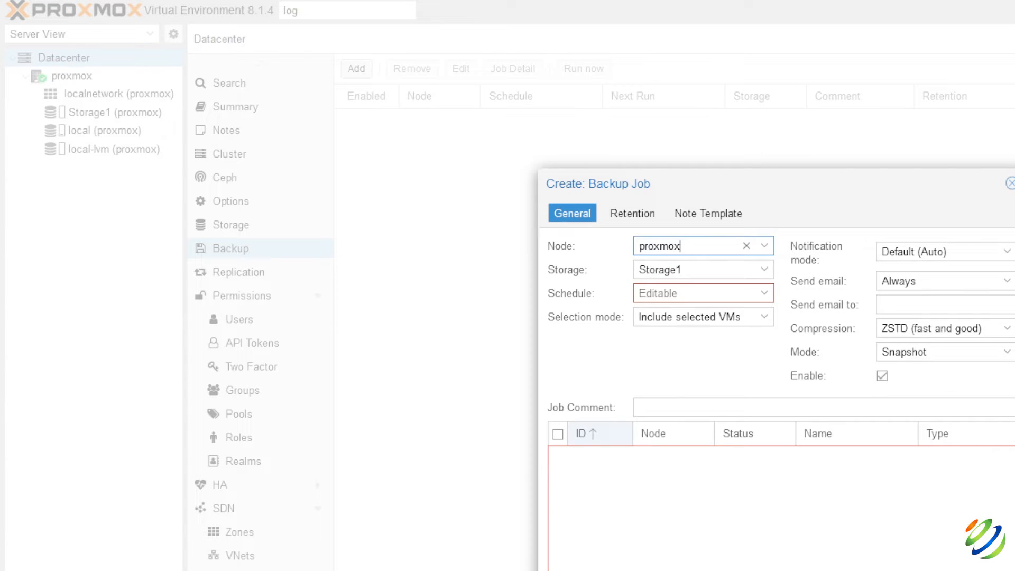
# Step: Set the backup job's storage to Storage1, its schedule to Monday to Friday, 07:00 to 18:45 every 15 minutes, and choose its selection mode
pyautogui.click(764, 269)
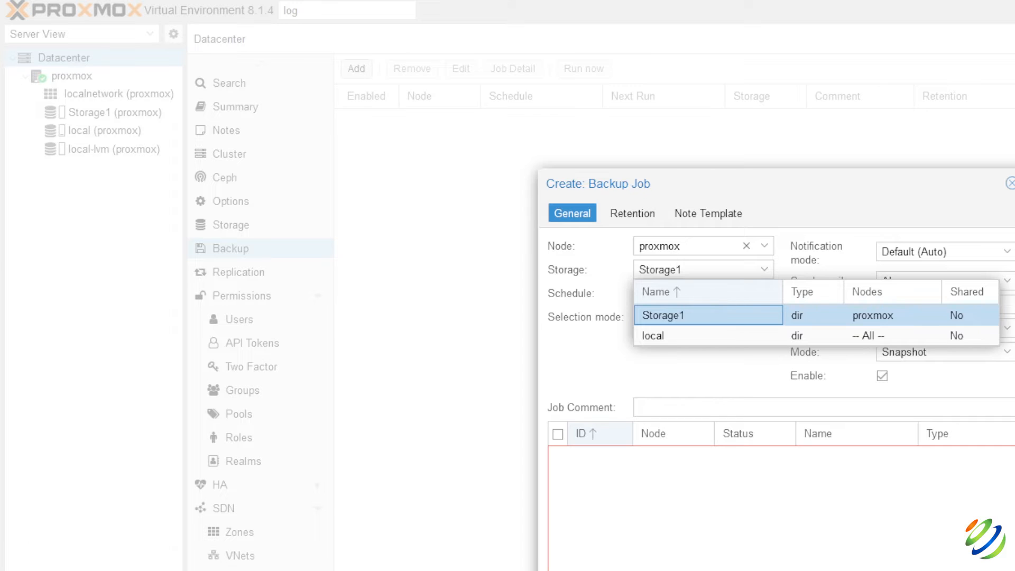
pyautogui.click(740, 315)
pyautogui.click(764, 294)
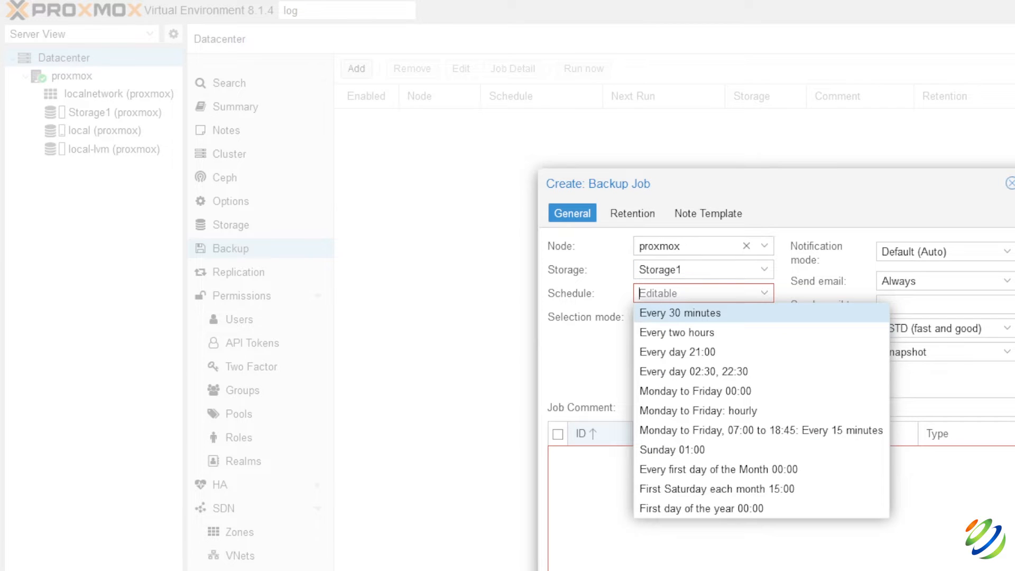
pyautogui.click(682, 430)
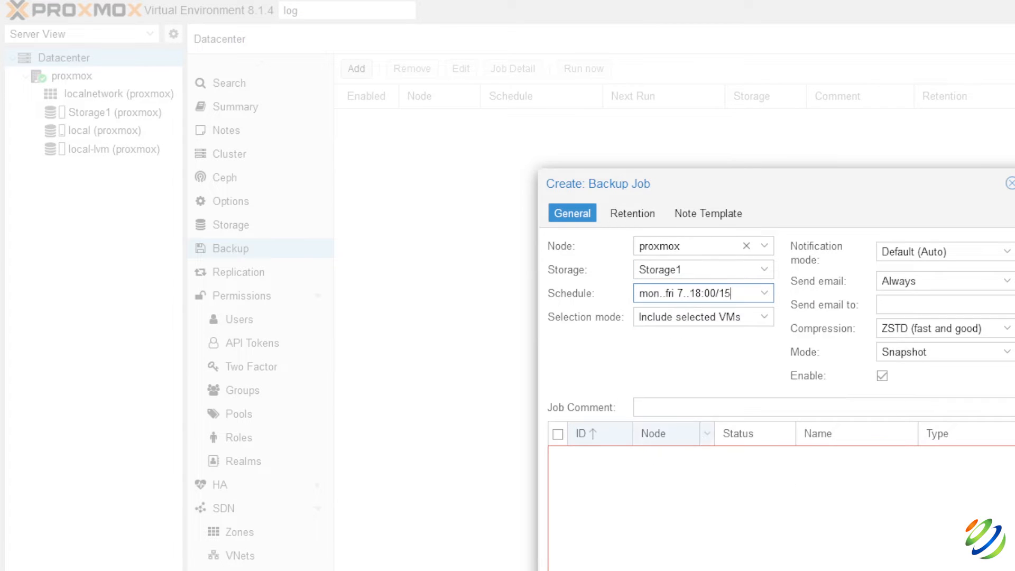
pyautogui.click(765, 316)
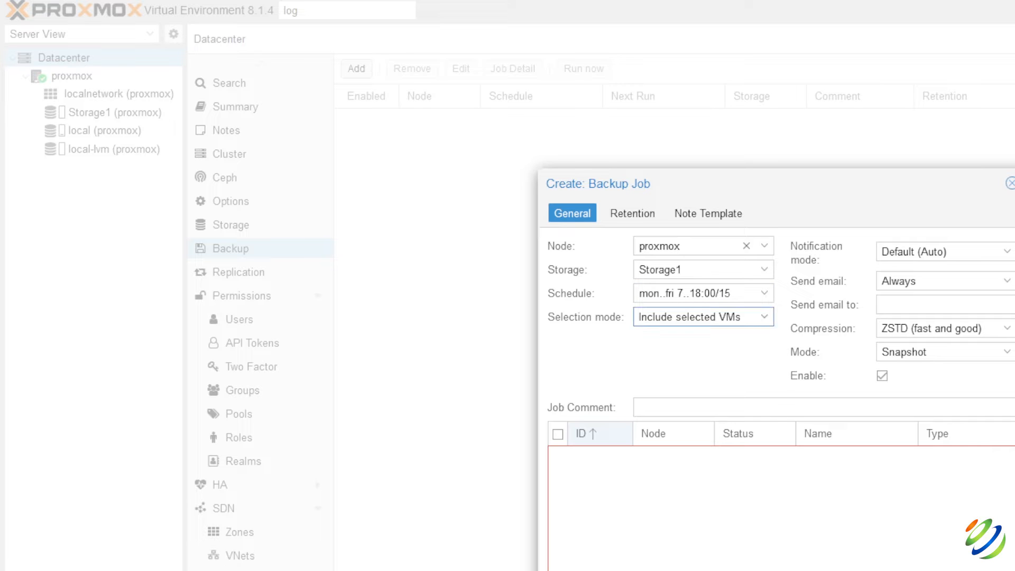
pyautogui.click(645, 356)
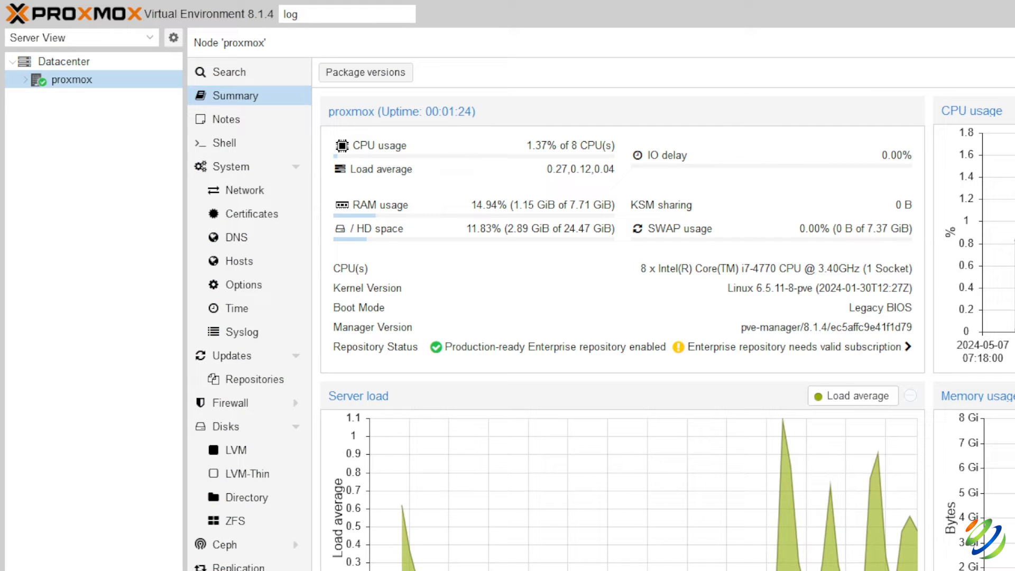
# Step: Open the file /etc/default/grub in nano from the proxmox node's shell
pyautogui.click(224, 143)
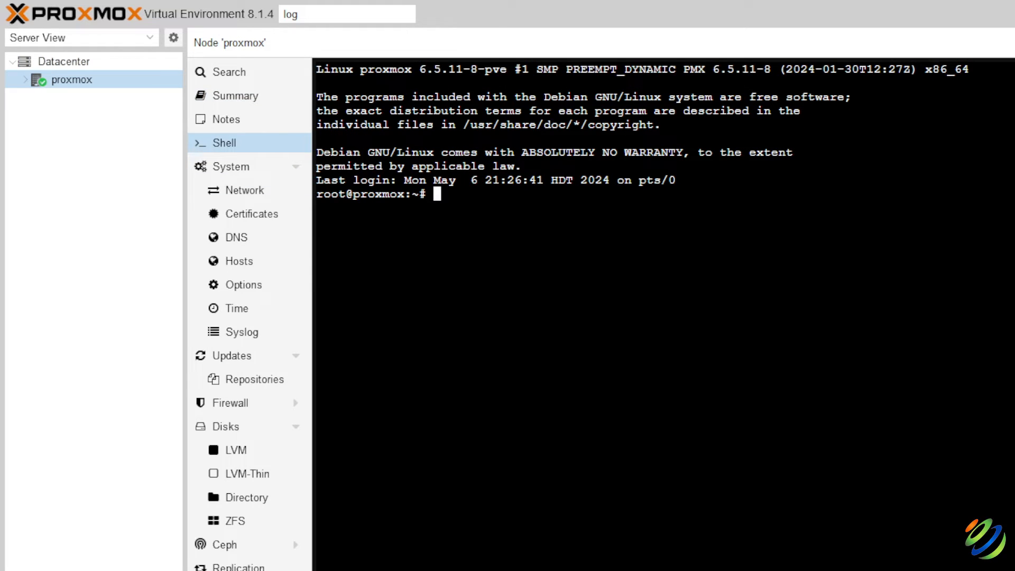
pyautogui.write('nano /etc/default/grub')
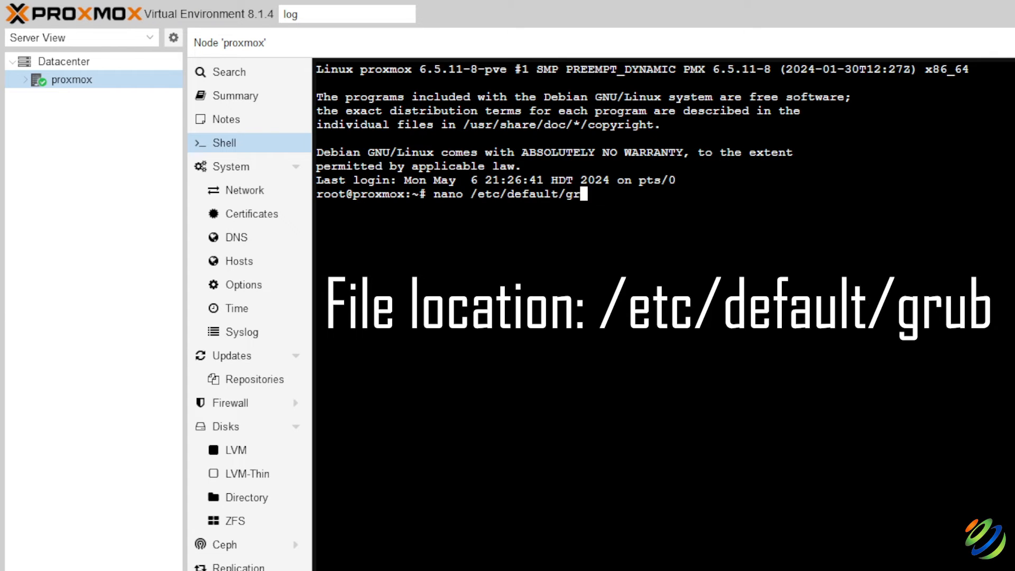
pyautogui.press('Return')
# Step: Set GRUB_TIMEOUT to 0 in the grub file, save it and leave the editor
pyautogui.press('Down')
pyautogui.press('Down')
pyautogui.press('Down')
pyautogui.press('Down')
pyautogui.press('Down')
pyautogui.press('Down')
pyautogui.press('Right')
pyautogui.press('Right')
pyautogui.press('Right')
pyautogui.press('Right')
pyautogui.press('Right')
pyautogui.press('Right')
pyautogui.press('Right')
pyautogui.press('Right')
pyautogui.press('Right')
pyautogui.press('Right')
pyautogui.press('Right')
pyautogui.press('Right')
pyautogui.press('Right')
pyautogui.press('Right')
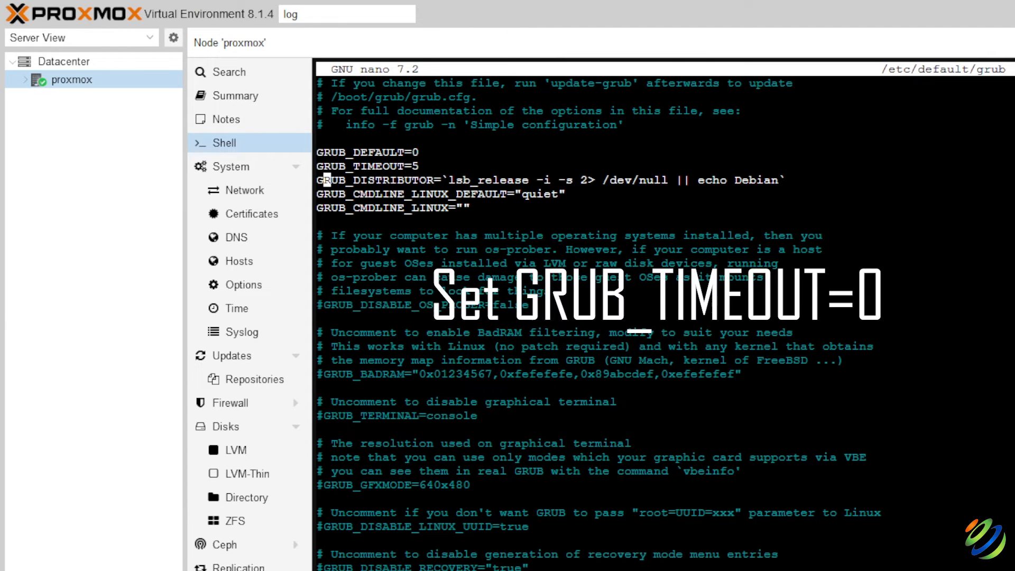
pyautogui.press('BackSpace')
pyautogui.write('0')
pyautogui.hotkey('ctrl', 'x')
pyautogui.press('y')
pyautogui.press('Return')
# Step: Apply the boot loader change with update-grub and reboot the server
pyautogui.write('update-grub')
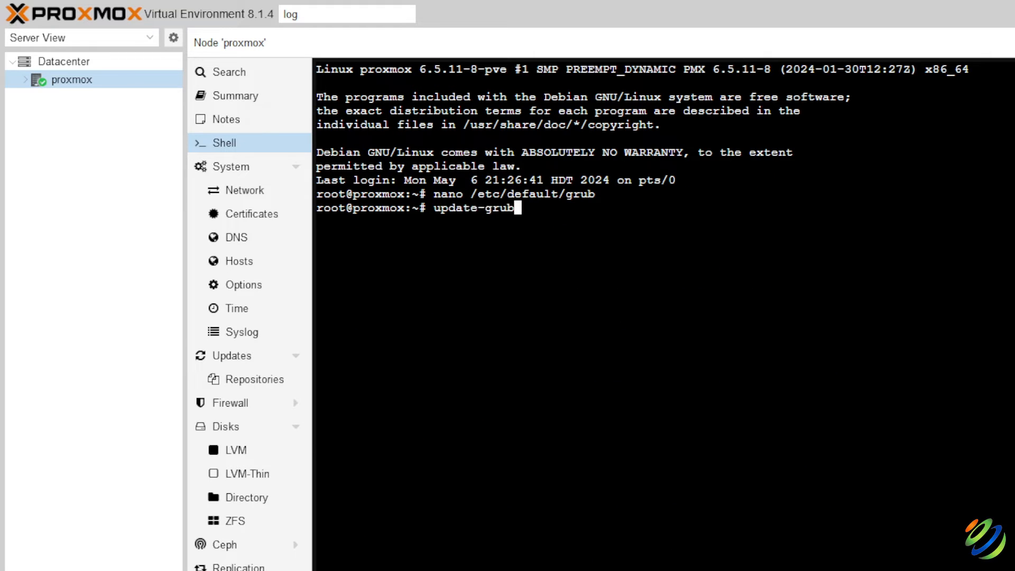
pyautogui.press('Return')
pyautogui.write('reboot')
pyautogui.press('Return')
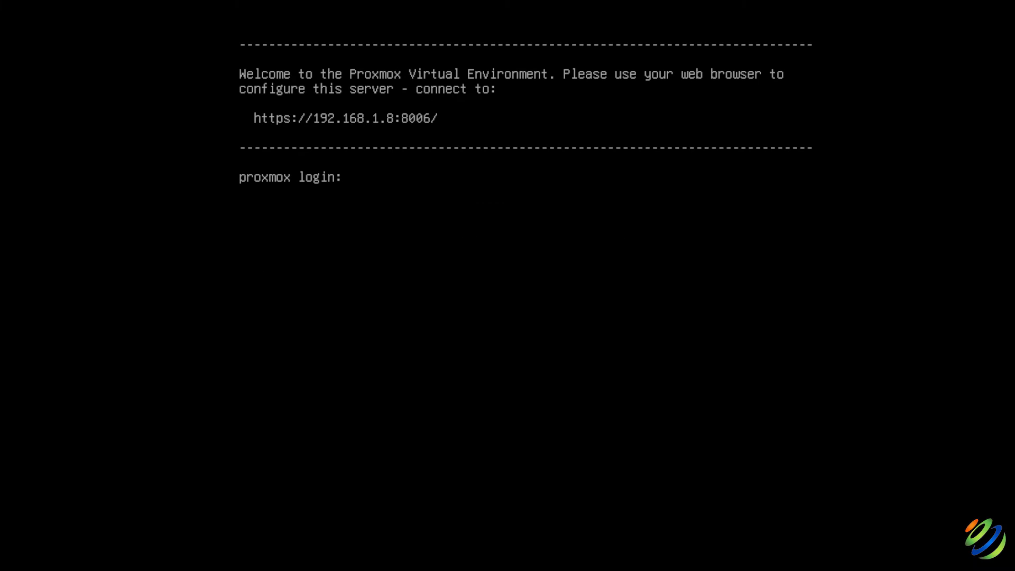
# Step: Log in to the server's console as root with the account password
pyautogui.write('root')
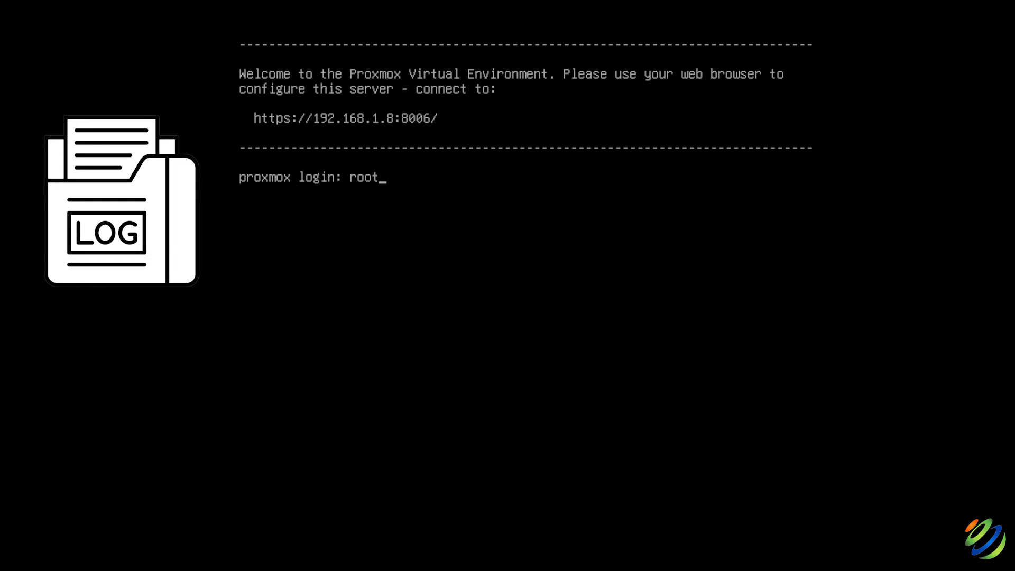
pyautogui.press('Return')
pyautogui.press('Return')
# Step: List the contents of /var/log and of its /var/log/pveproxy/ subdirectory
pyautogui.write('ls ')
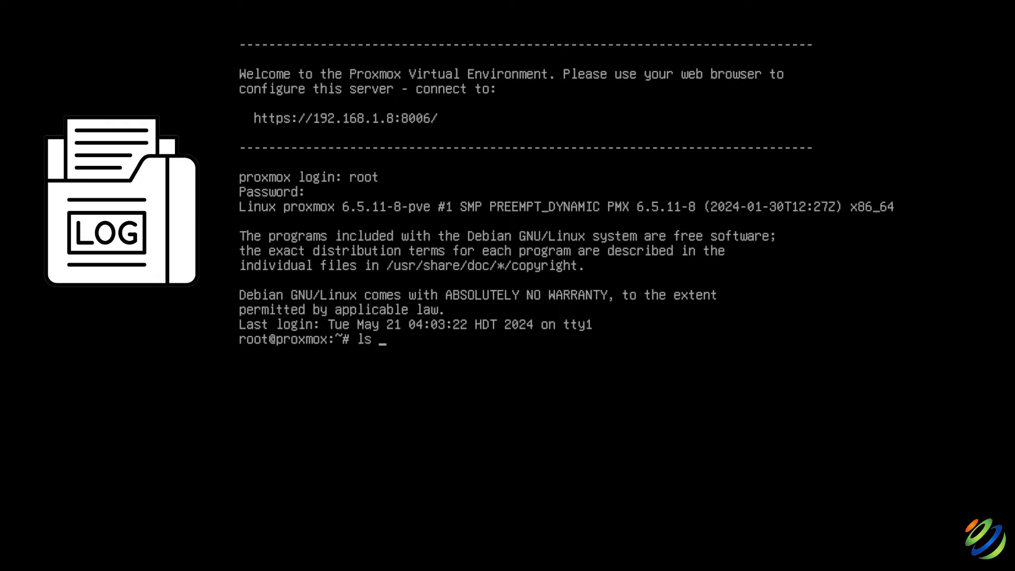
pyautogui.write('/var/log')
pyautogui.press('Return')
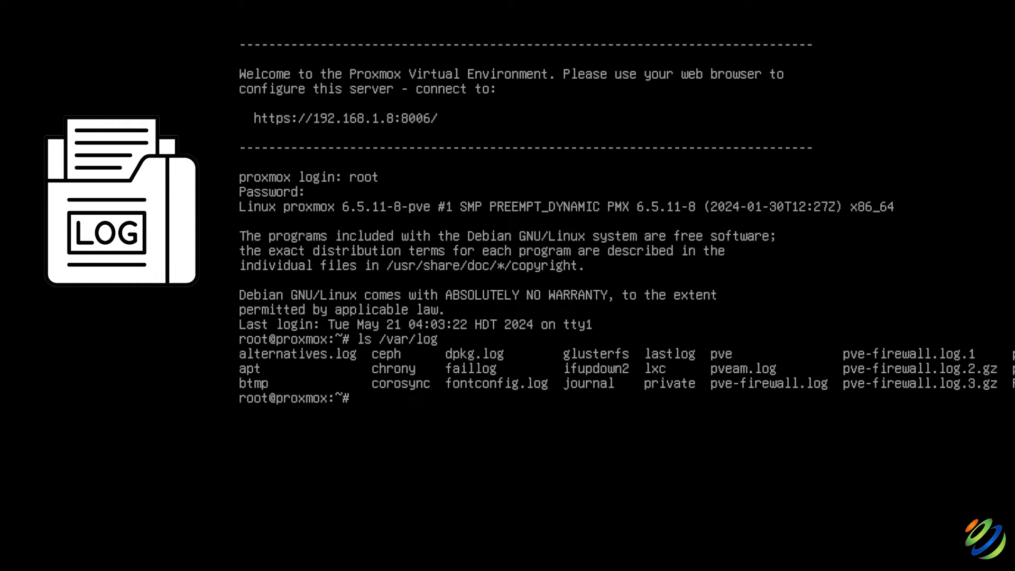
pyautogui.write('ls /var/log/pve')
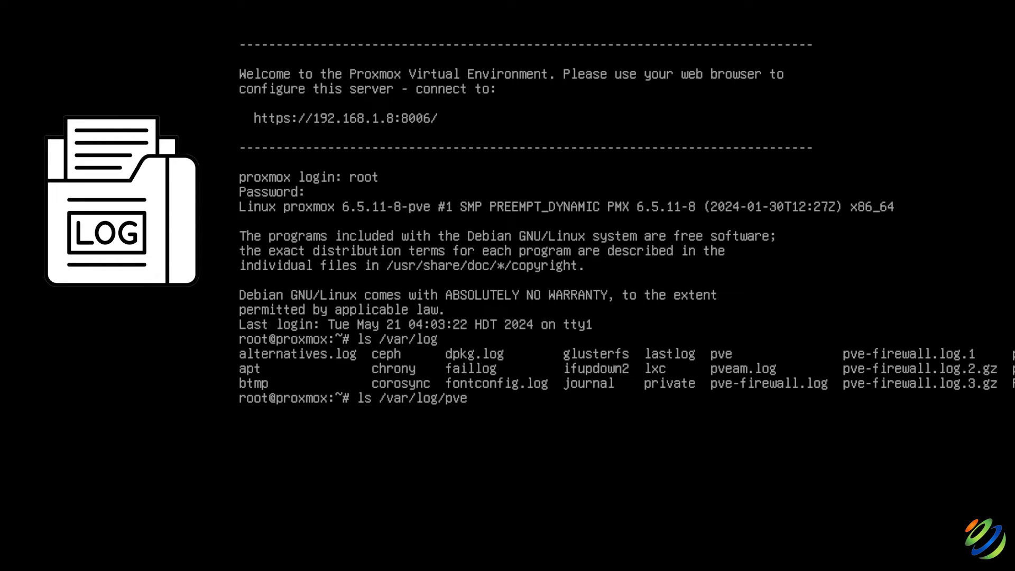
pyautogui.write('proxy/')
pyautogui.press('Return')
# Step: Display the contents of /var/log/pveproxy/access.log with cat
pyautogui.press('Up')
pyautogui.press('Home')
pyautogui.press('Delete')
pyautogui.press('Delete')
pyautogui.press('Delete')
pyautogui.write('cat')
pyautogui.press('End')
pyautogui.write('access.log')
pyautogui.press('Return')
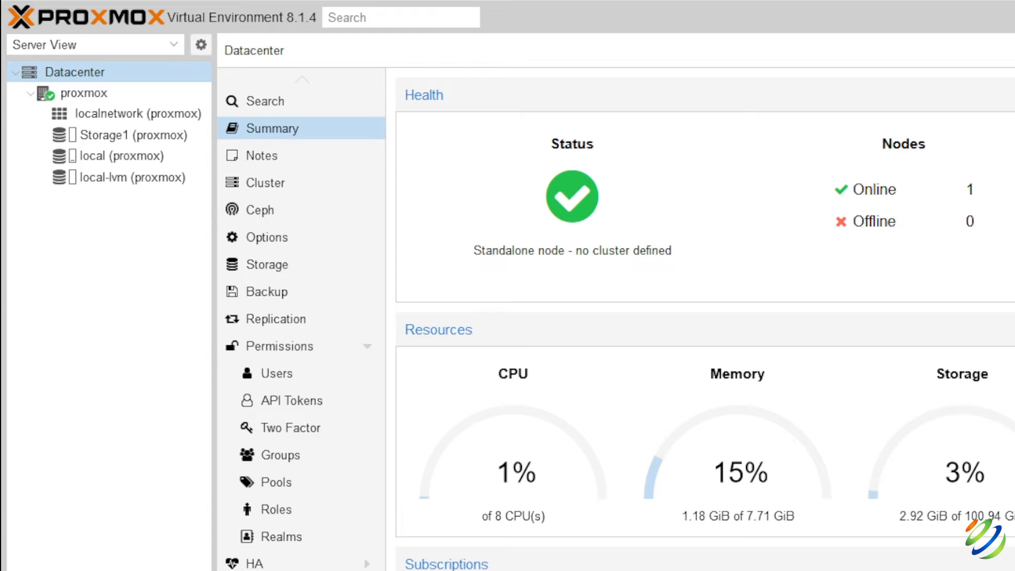
# Step: Review the proxmox node's network interfaces and the settings of the vmbr0 Linux Bridge, leaving them as they are
pyautogui.click(83, 93)
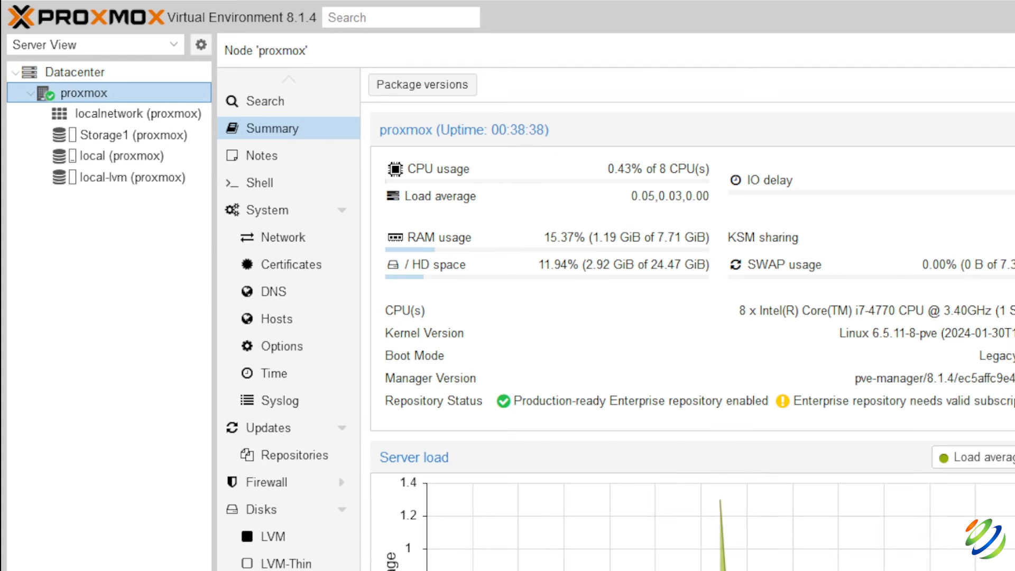
pyautogui.click(283, 238)
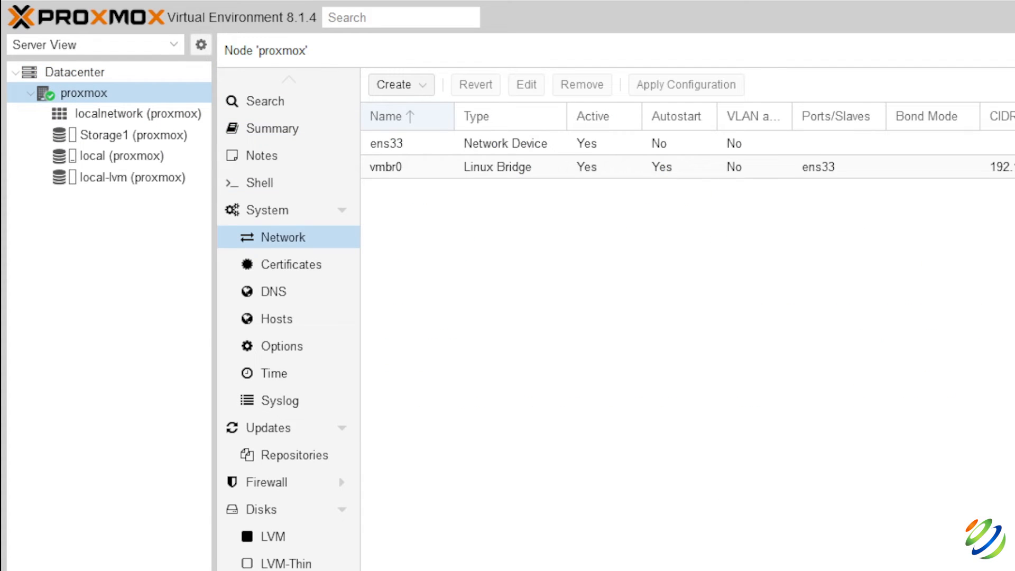
pyautogui.click(497, 167)
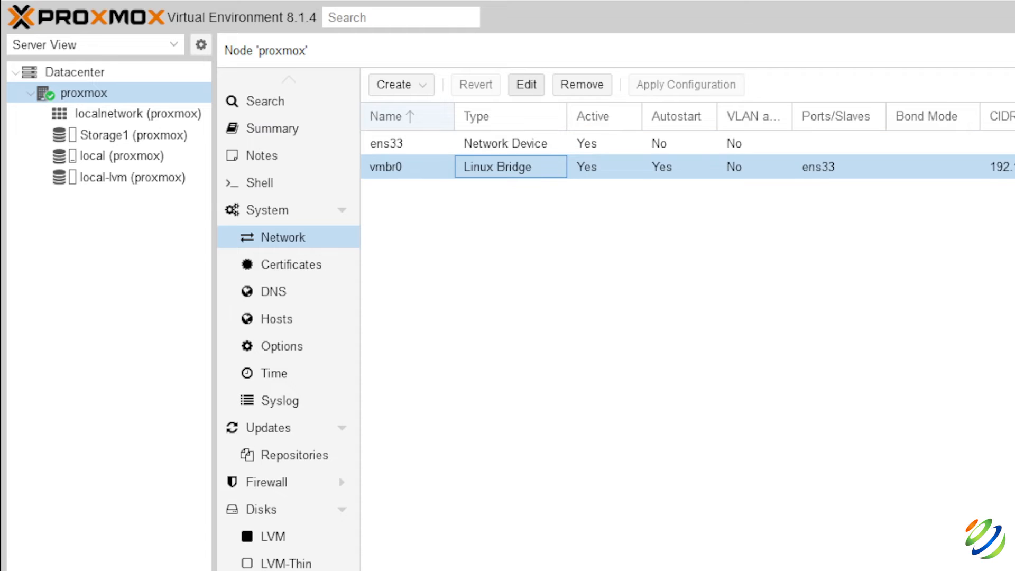
pyautogui.click(526, 84)
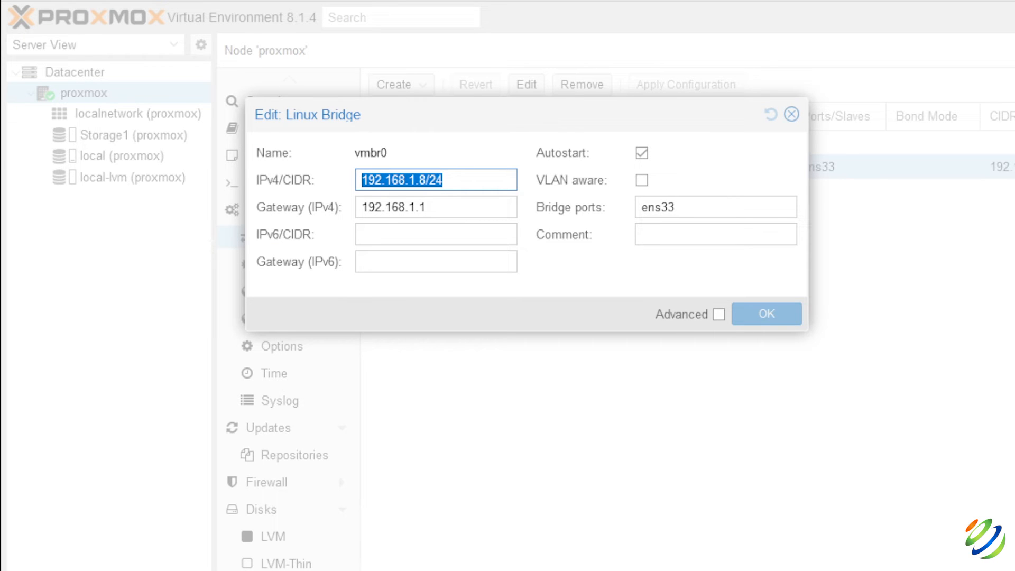
pyautogui.click(791, 114)
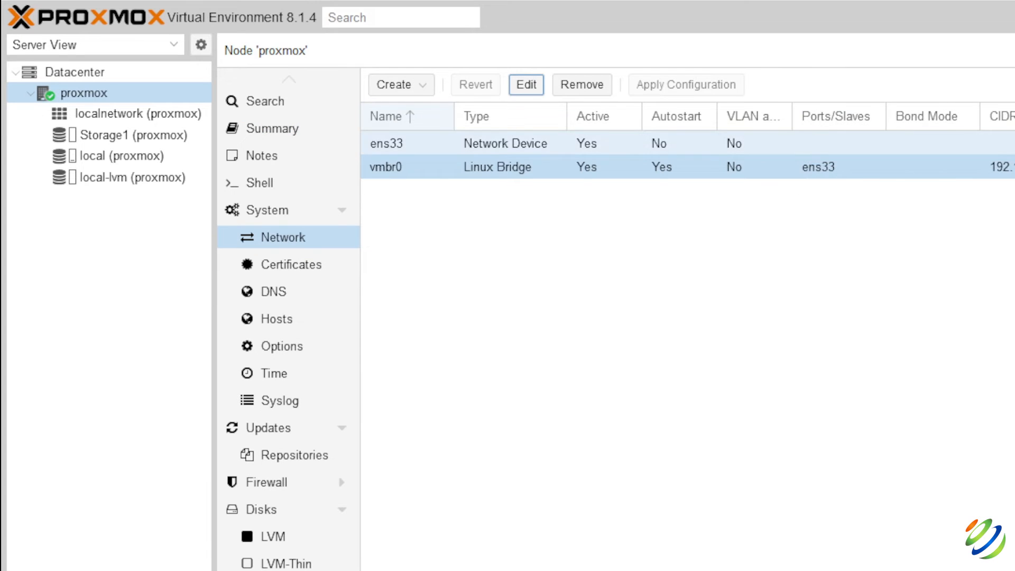
# Step: Review the settings of network device ens33 and the options for creating a new Linux Bridge, without saving anything
pyautogui.click(391, 144)
pyautogui.click(526, 85)
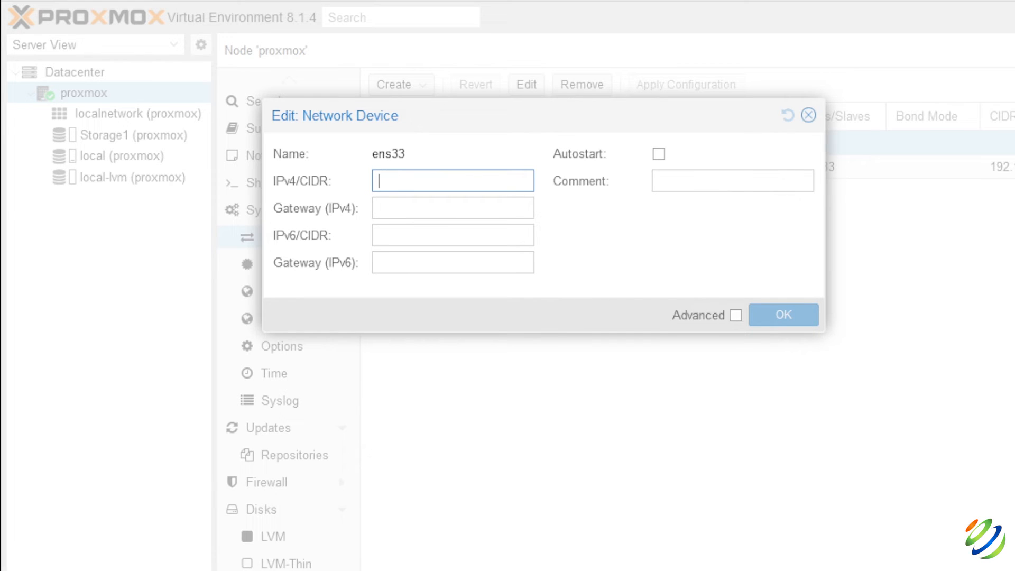
pyautogui.click(808, 115)
pyautogui.click(401, 85)
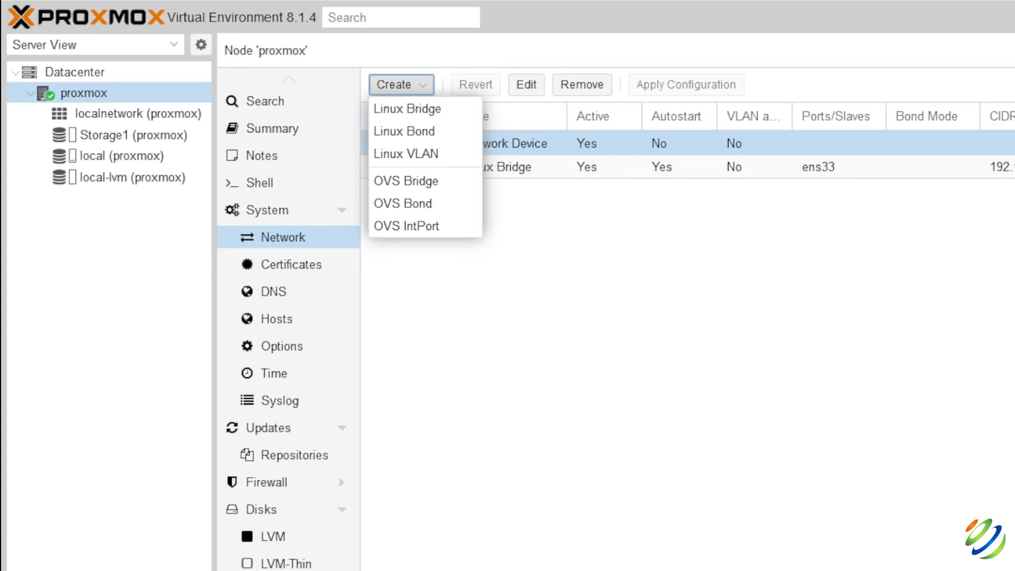
pyautogui.click(407, 108)
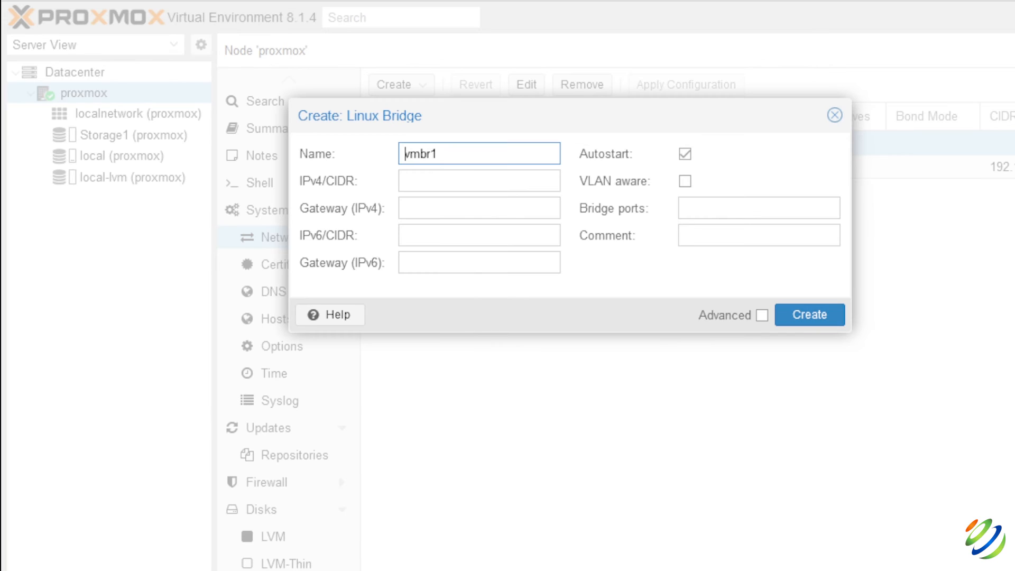
pyautogui.click(834, 115)
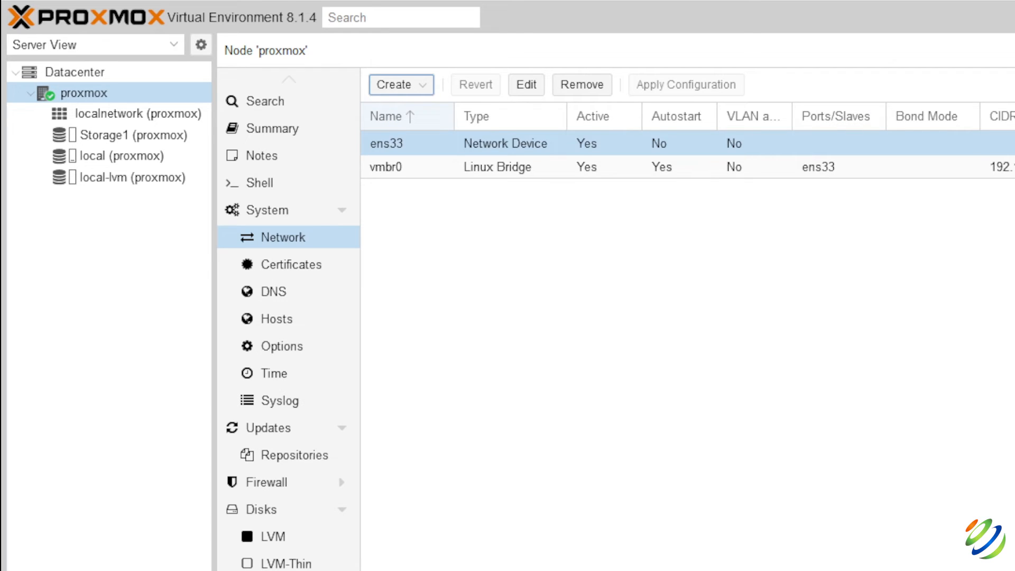
# Step: Set log_level_in to alert in the proxmox node's firewall options and look at the Firewall and SMURFS filter entries
pyautogui.click(341, 482)
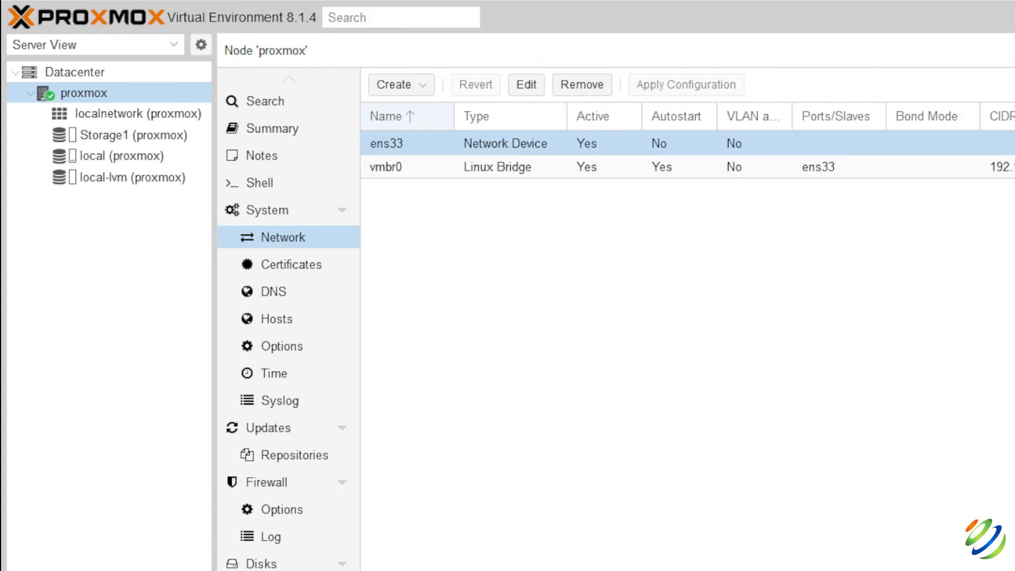
pyautogui.click(267, 482)
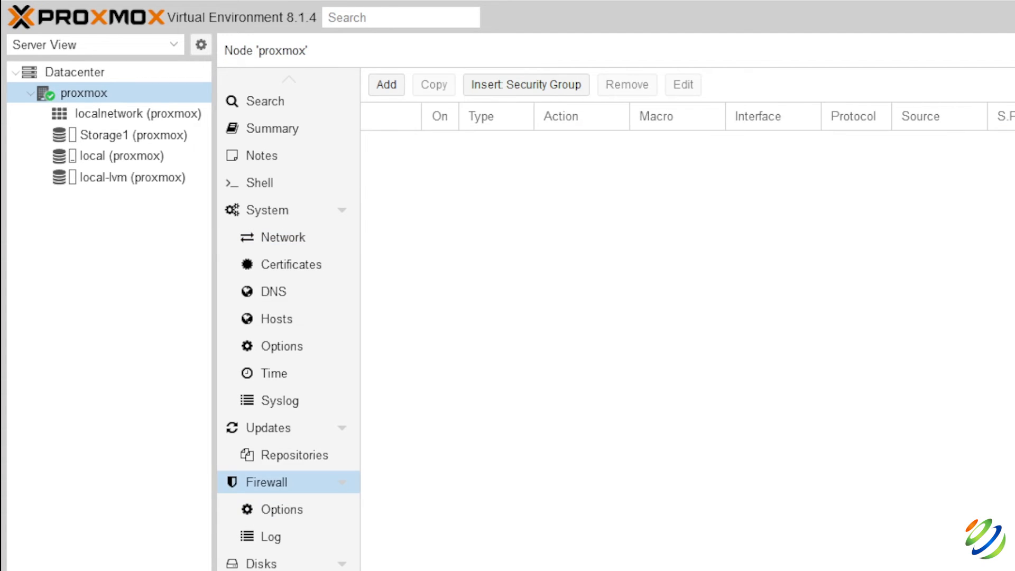
pyautogui.click(281, 509)
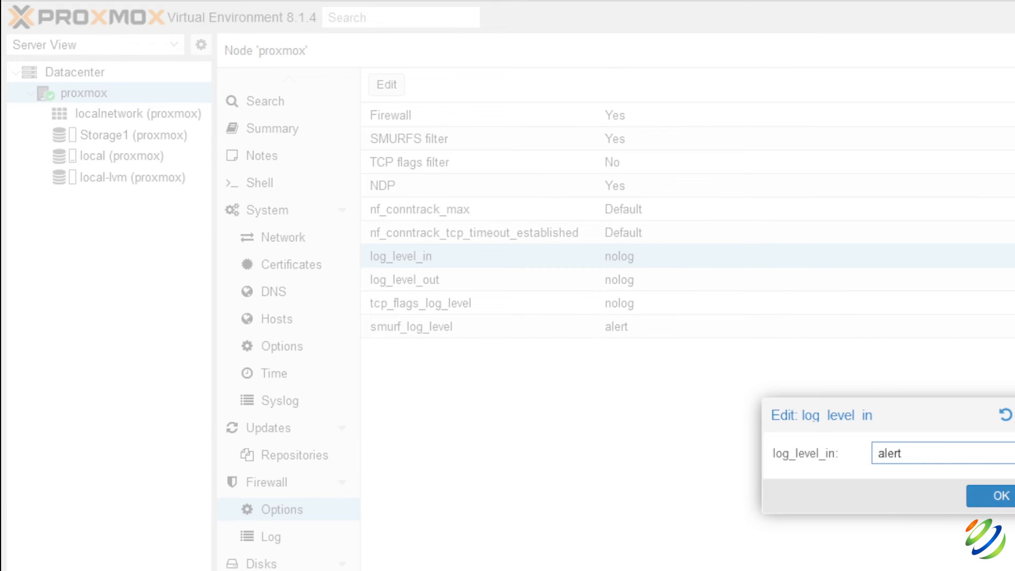
pyautogui.press('Return')
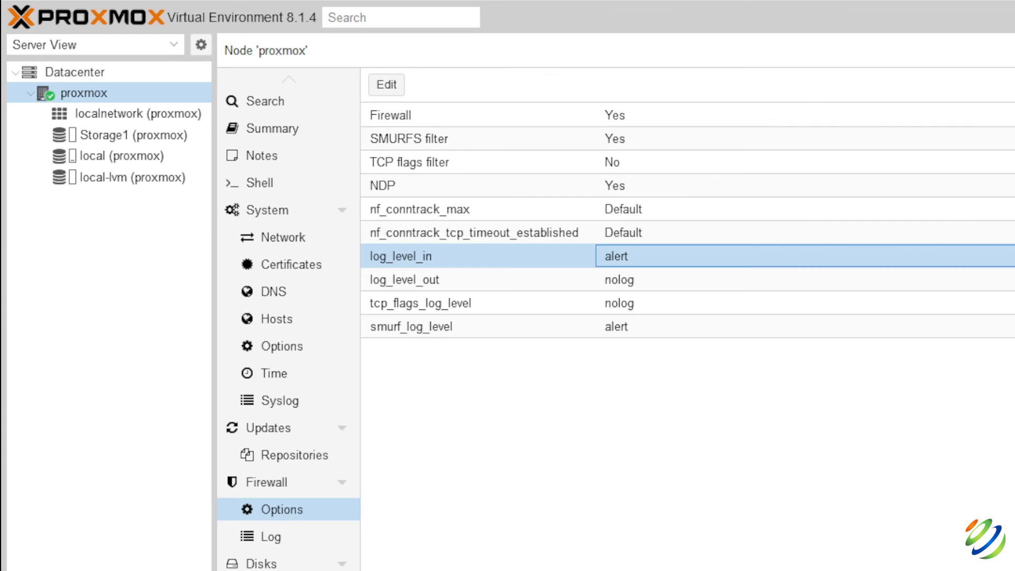
pyautogui.click(391, 115)
pyautogui.click(409, 139)
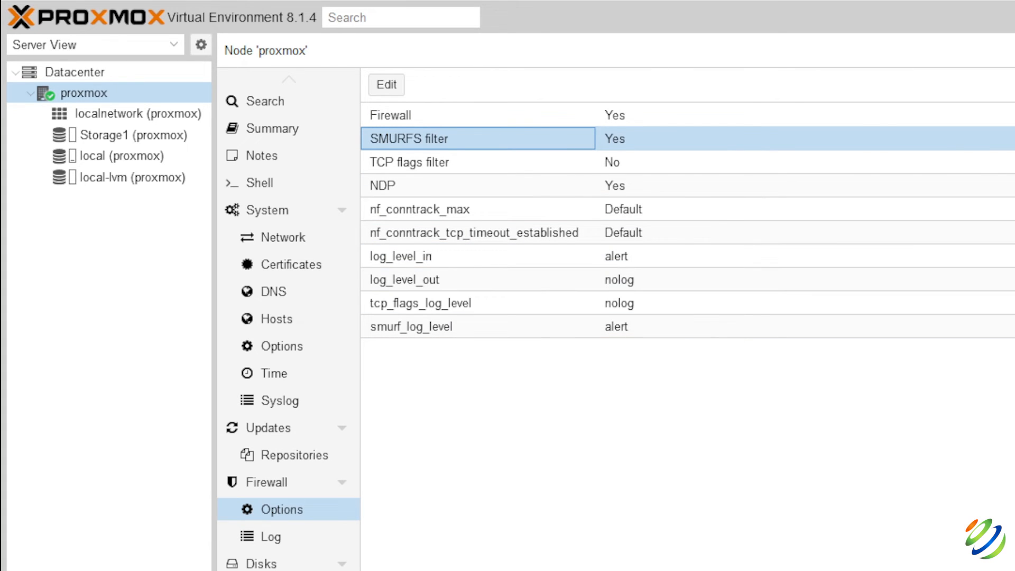
# Step: View the details of the pve-root-ca.pem certificate in the proxmox node's certificates
pyautogui.click(292, 264)
pyautogui.doubleClick(412, 143)
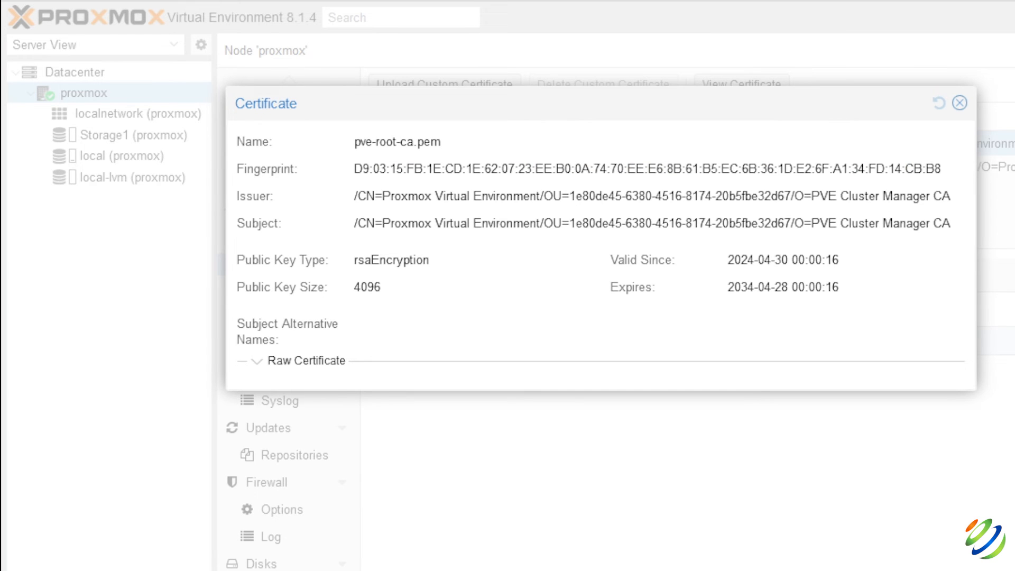
# Step: Look at the pve-ssl.pem certificate and the custom certificate upload options, without uploading anything
pyautogui.click(959, 102)
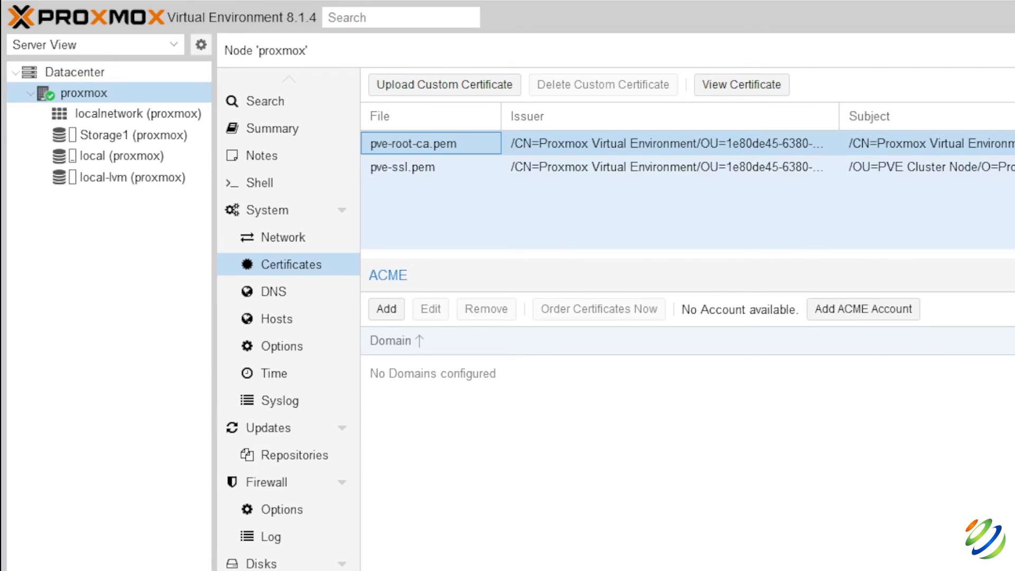
pyautogui.doubleClick(407, 167)
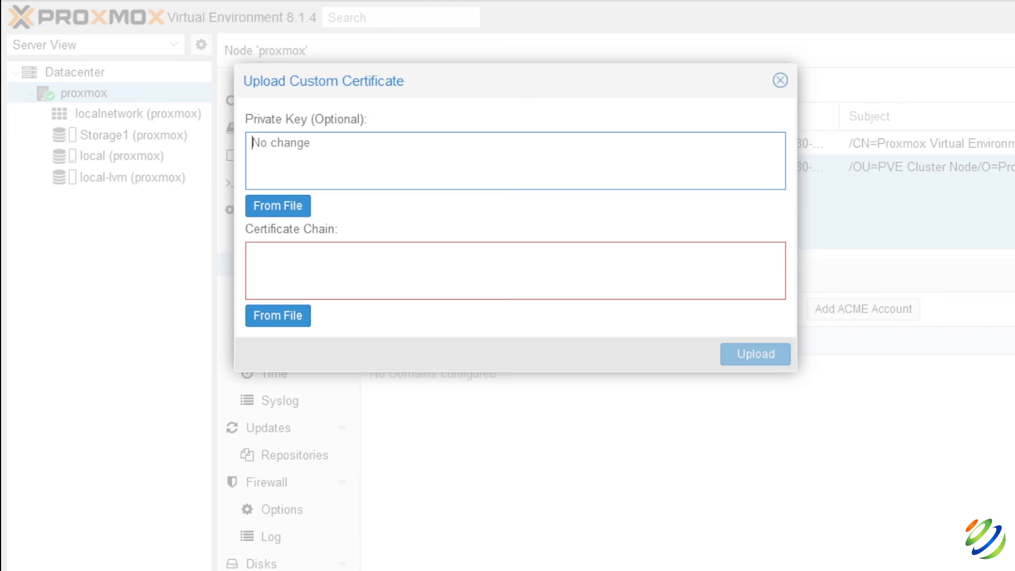
pyautogui.press('Escape')
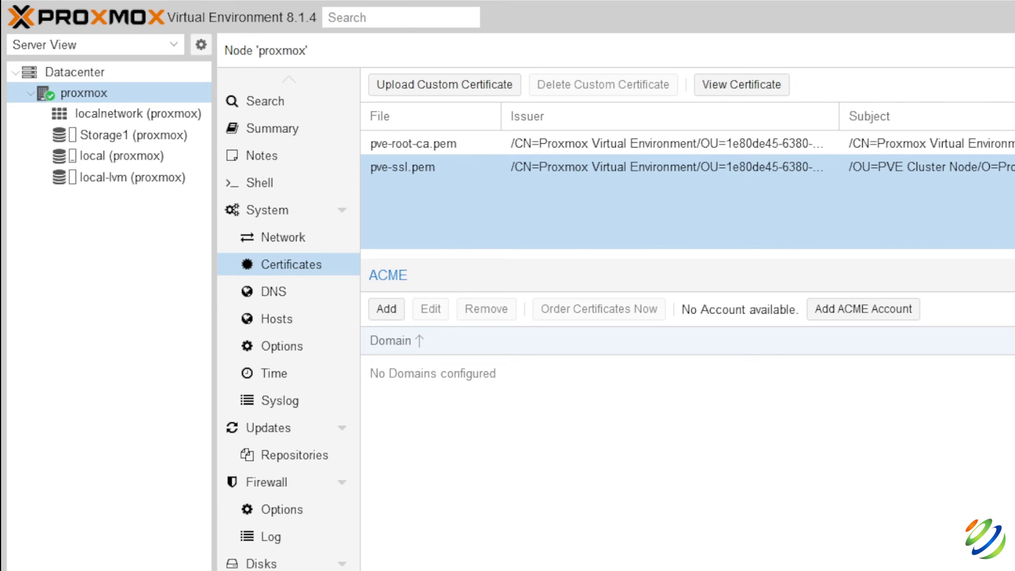
# Step: Add 8.8.8.8 as DNS server 2 in the proxmox node's DNS settings
pyautogui.click(274, 292)
pyautogui.click(524, 138)
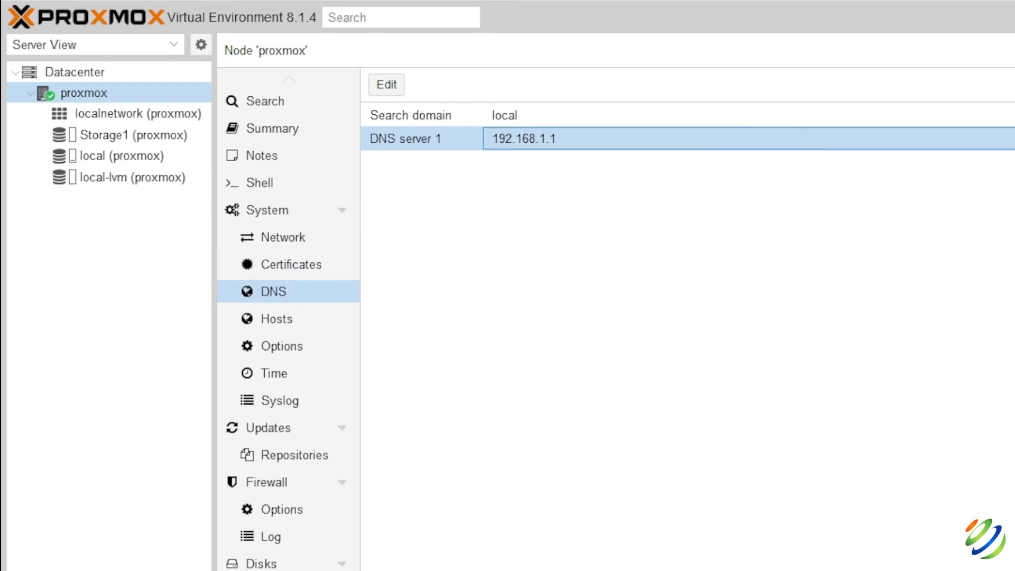
pyautogui.click(386, 85)
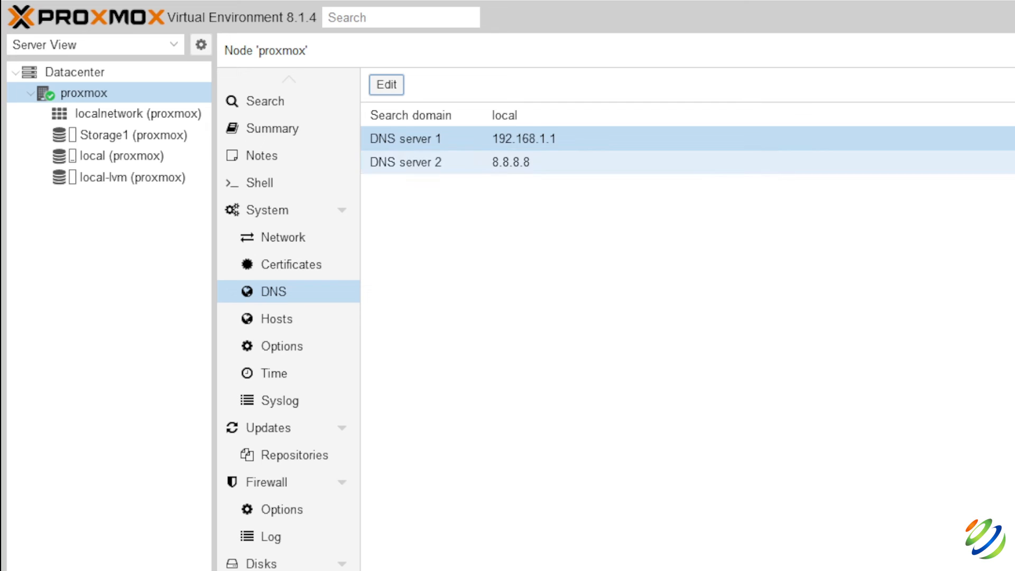
pyautogui.click(421, 163)
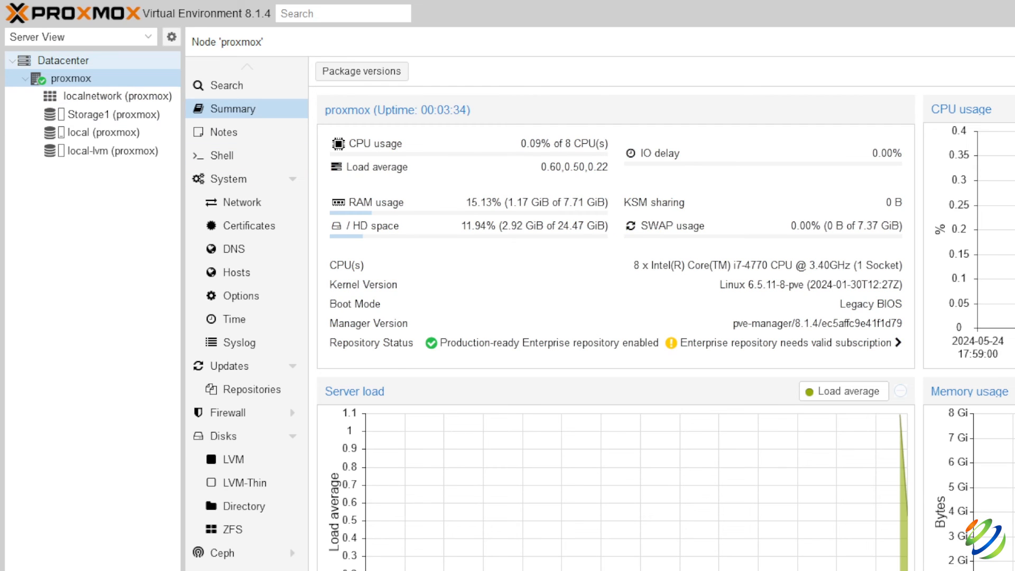
# Step: Review the datacenter's two-factor methods and the fields for adding a TOTP login factor, without adding one
pyautogui.click(63, 61)
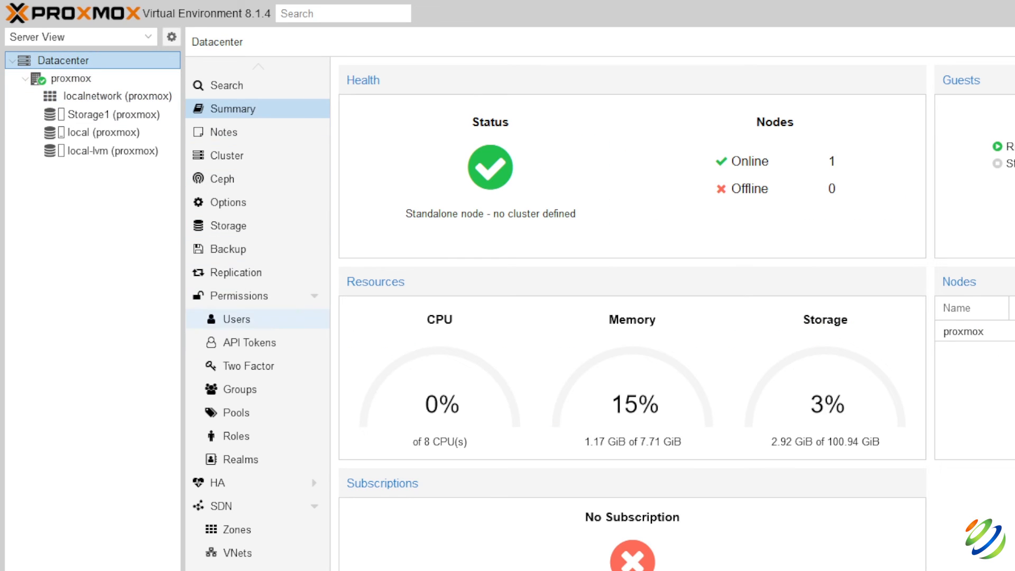
pyautogui.click(249, 365)
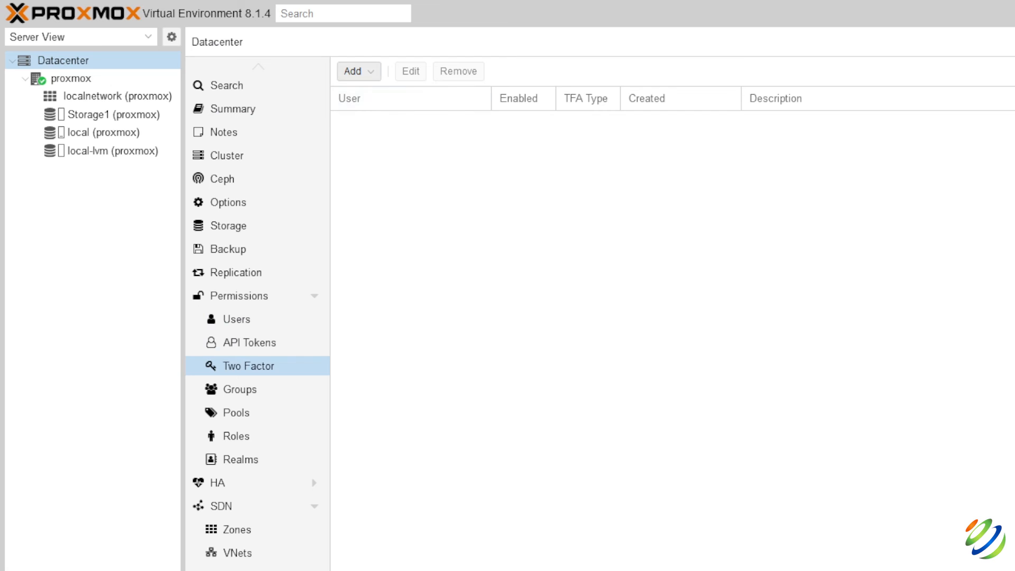
pyautogui.click(358, 71)
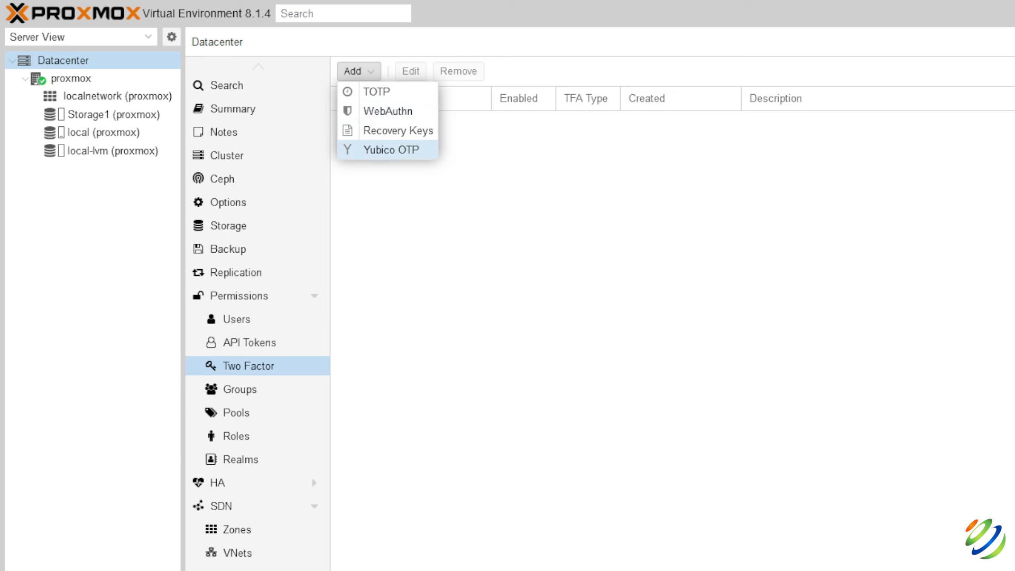
pyautogui.click(377, 92)
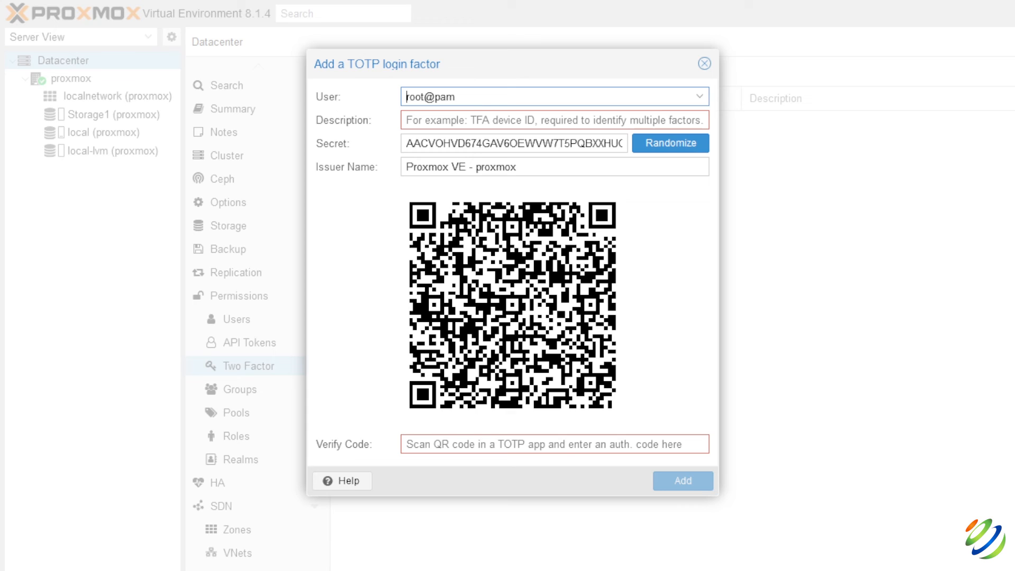
pyautogui.click(554, 120)
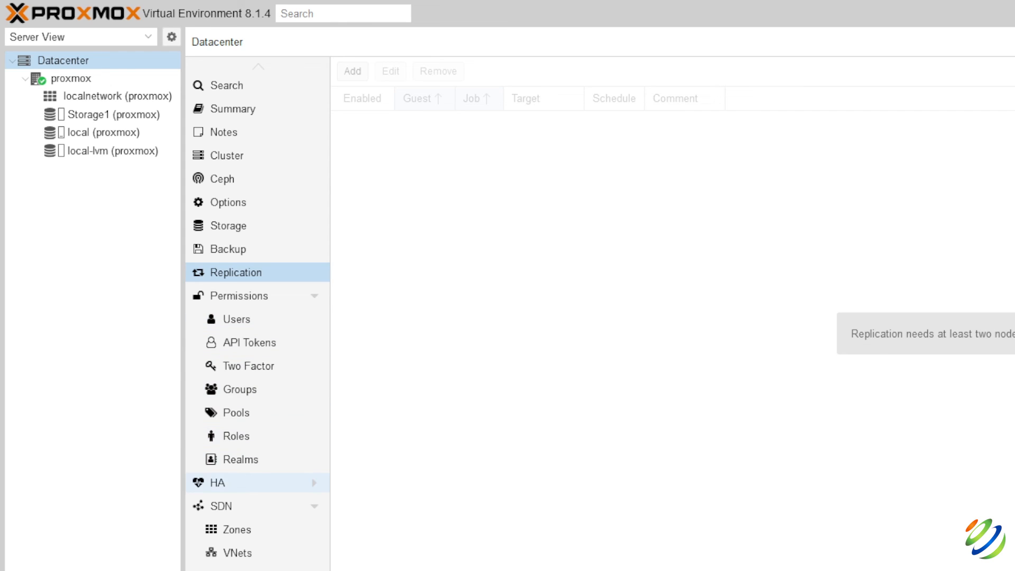
# Step: Review the datacenter's HA settings and the options for adding a notification target, without saving anything
pyautogui.click(217, 482)
pyautogui.click(352, 190)
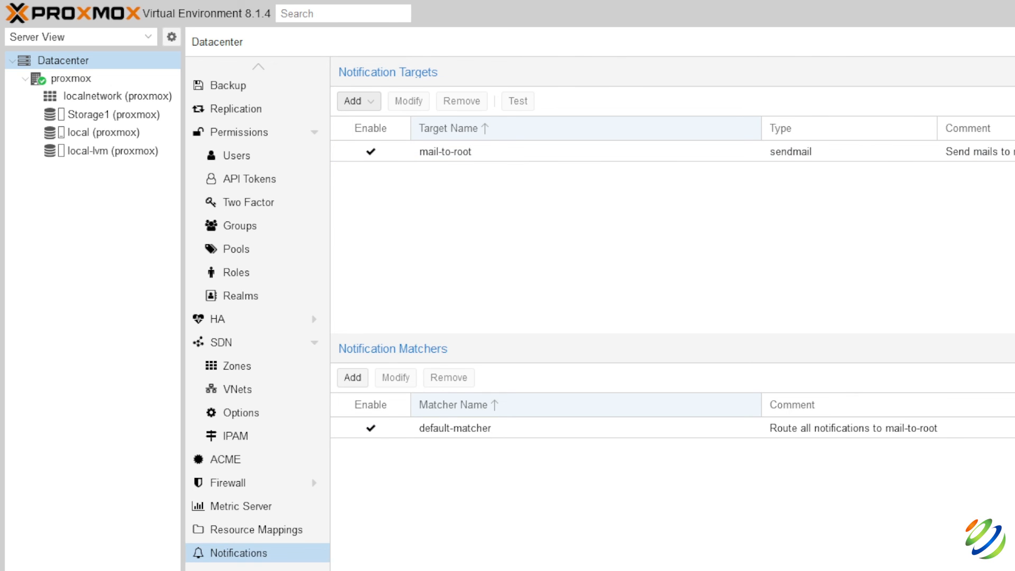
pyautogui.click(352, 100)
pyautogui.click(370, 161)
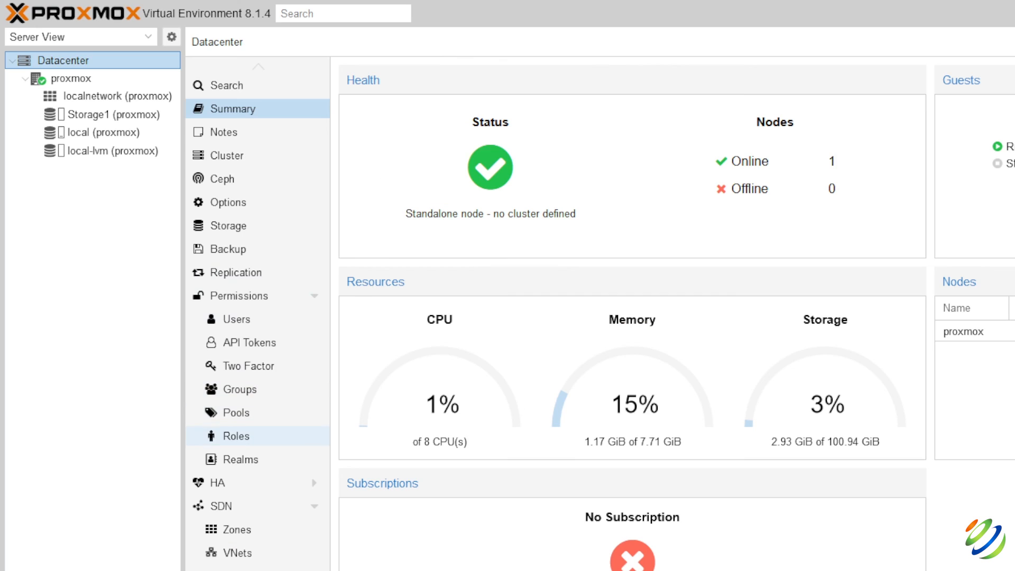
# Step: Create a datacenter user group named Administrator with the comment "Admin access"
pyautogui.click(236, 319)
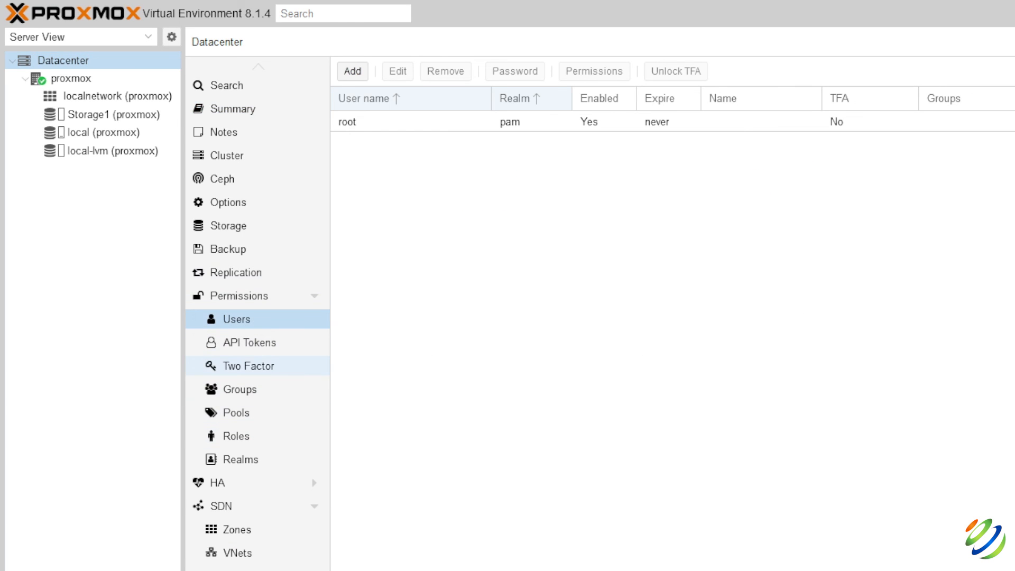
pyautogui.click(239, 389)
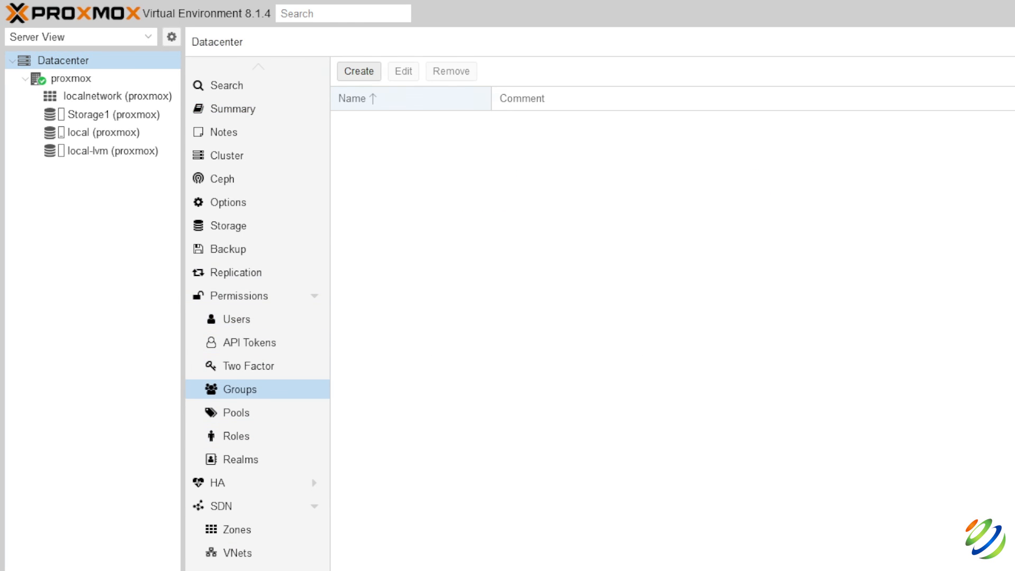
pyautogui.click(359, 71)
pyautogui.write('Administrator')
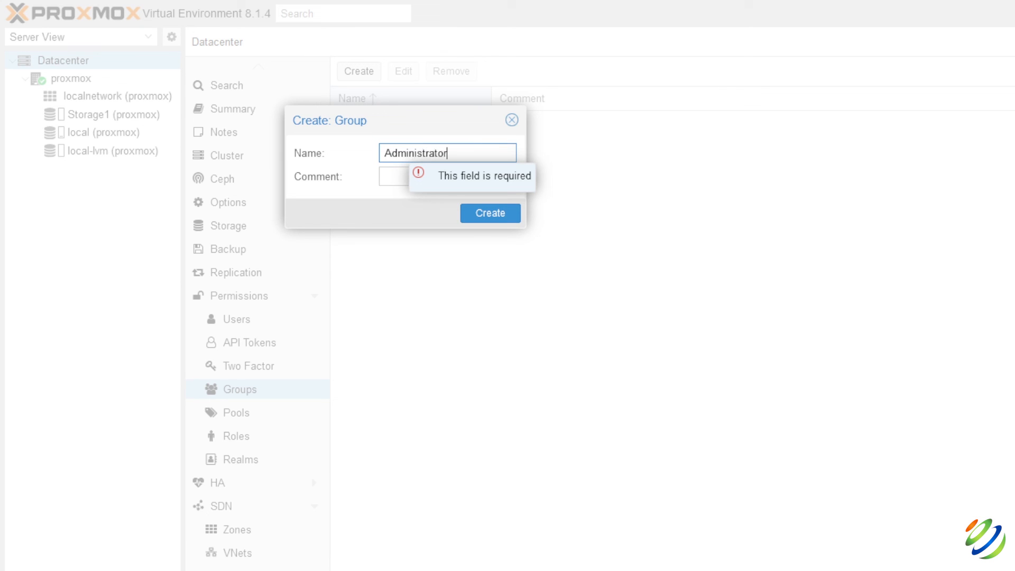
pyautogui.press('Tab')
pyautogui.write('Adfm')
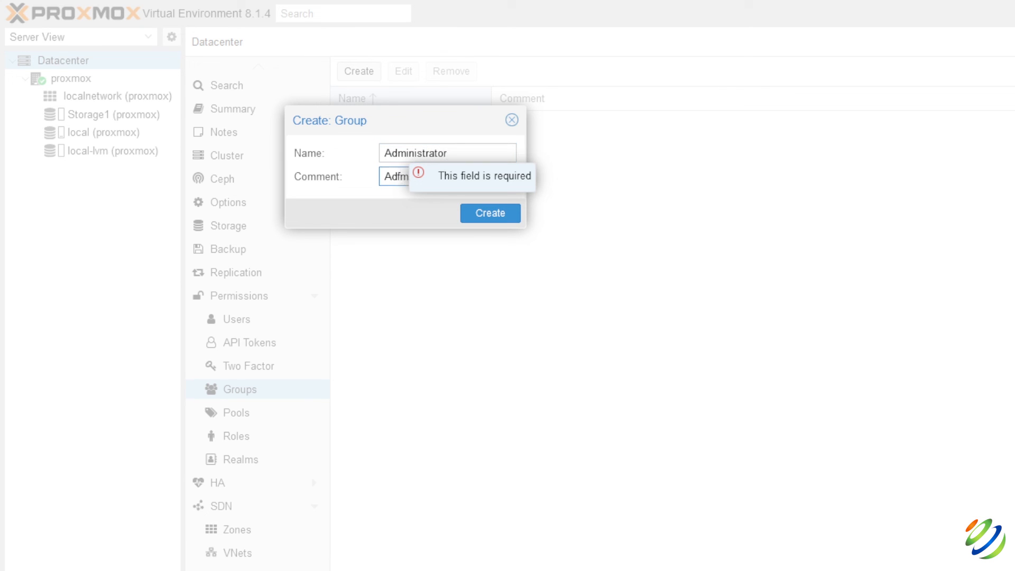
pyautogui.press('BackSpace')
pyautogui.press('BackSpace')
pyautogui.write('min a')
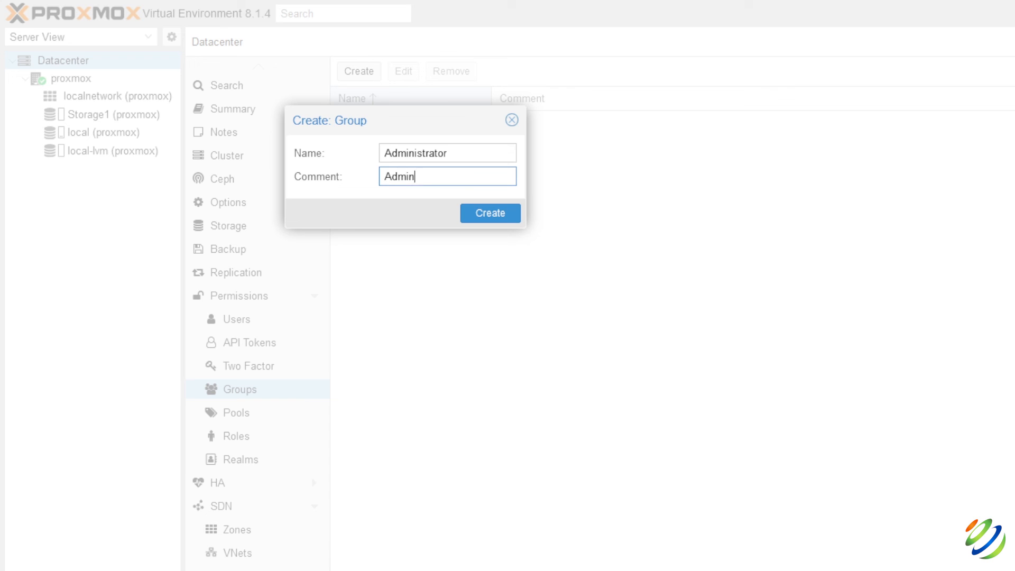
pyautogui.write('ccess')
pyautogui.press('Return')
pyautogui.click(370, 122)
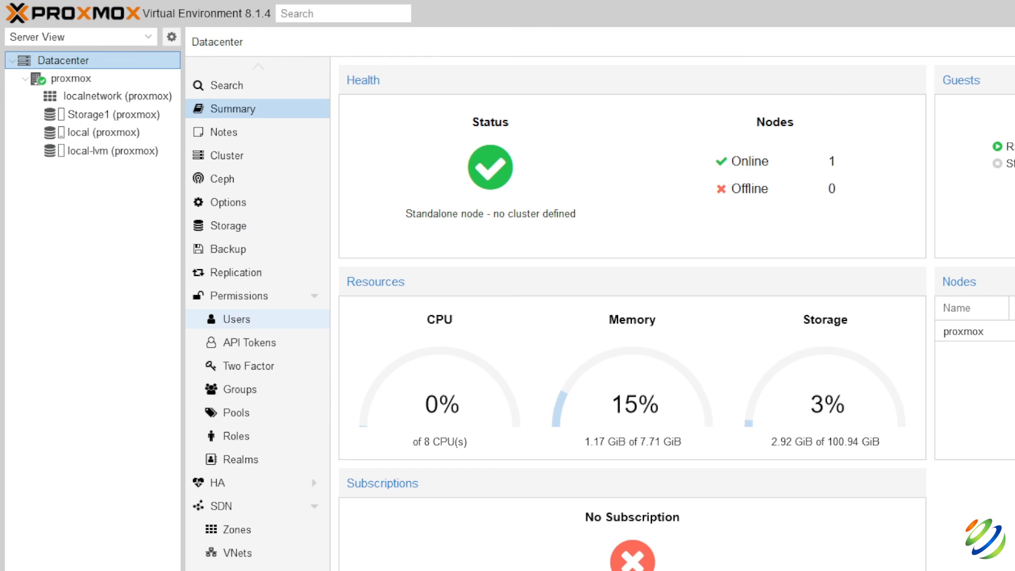
# Step: Open the form for adding a new user to the datacenter
pyautogui.click(237, 320)
pyautogui.click(353, 72)
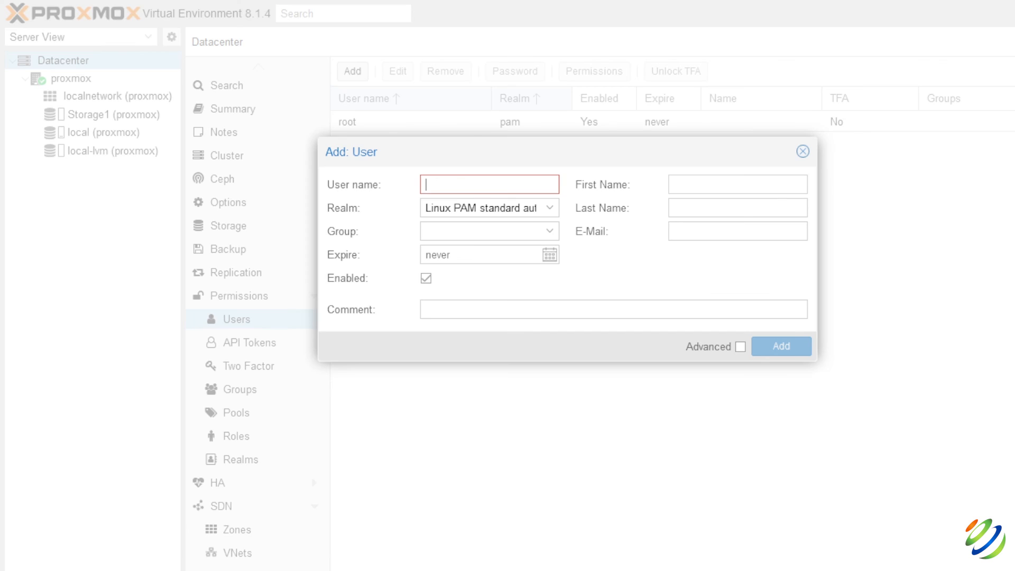